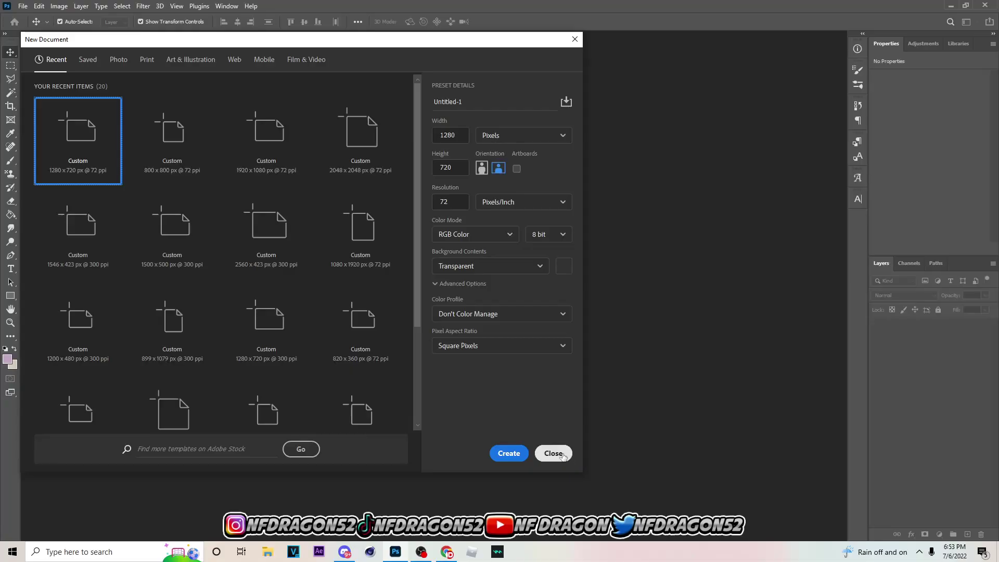
- Create a blank 1280 × 720 px transparent document from the File > New preset
left_click(23, 6)
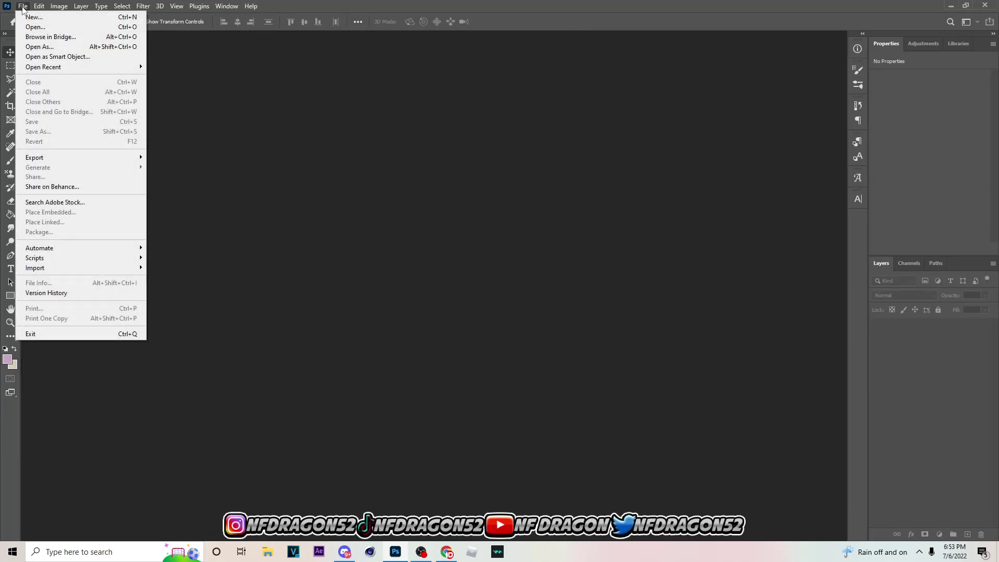
left_click(66, 21)
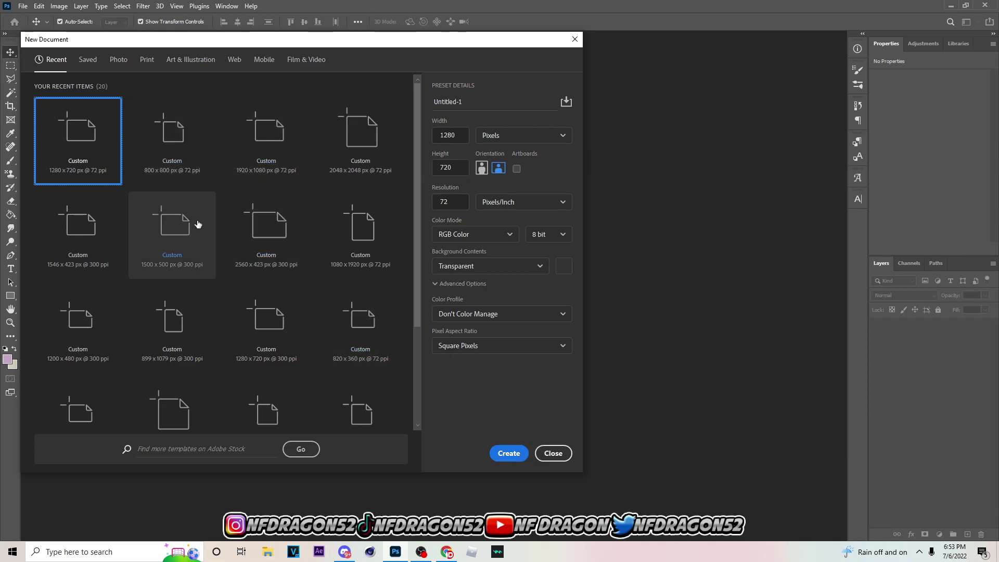
left_click(515, 453)
- Open Overlay Shape 2 from GFXPACKS > Recycled GFX Pack > Shapes
left_click(16, 8)
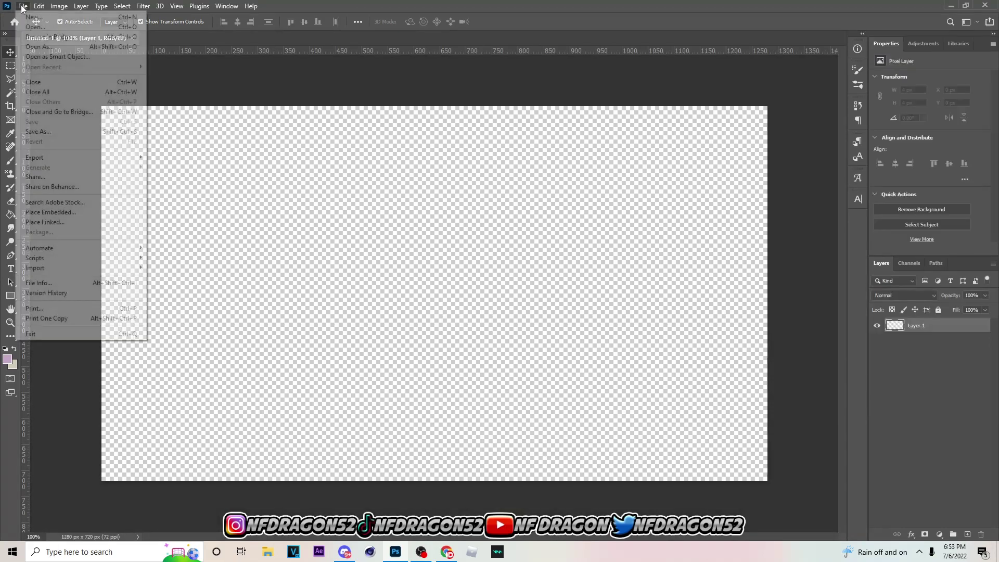
left_click(29, 24)
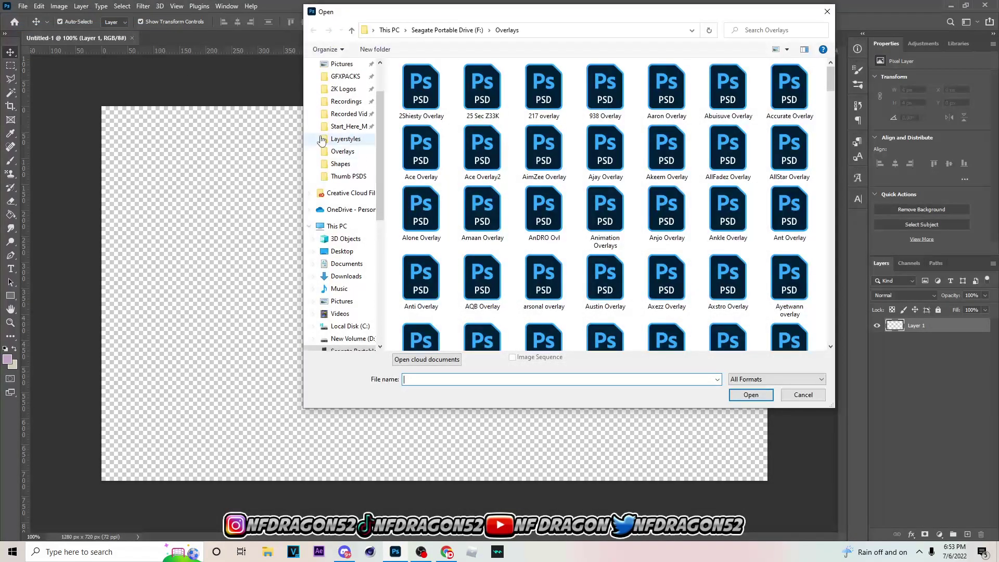
scroll(344, 156, "up", 2)
left_click(345, 134)
double_click(493, 200)
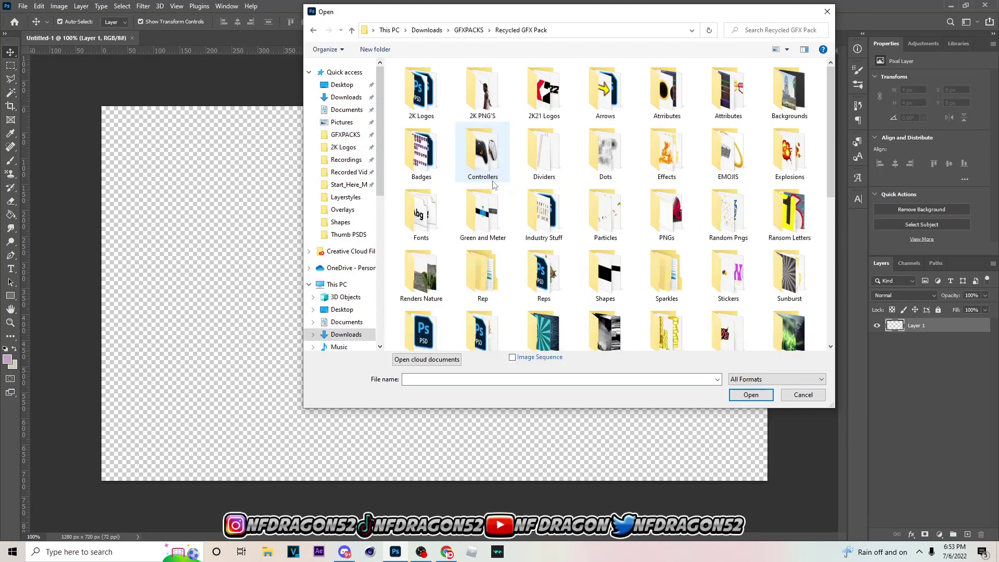
scroll(607, 260, "down", 5)
scroll(607, 281, "up", 5)
double_click(607, 281)
left_click(492, 94)
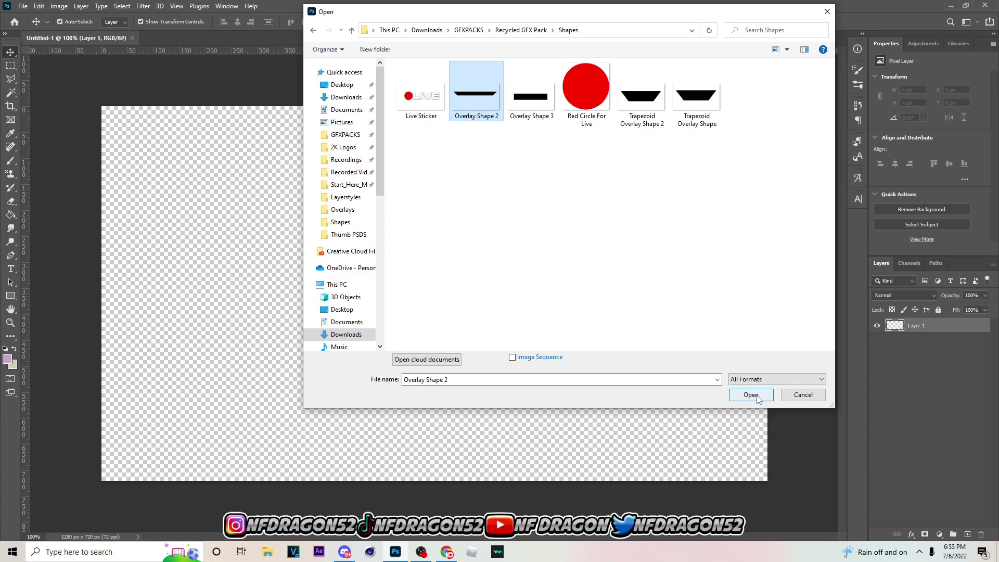
left_click(757, 398)
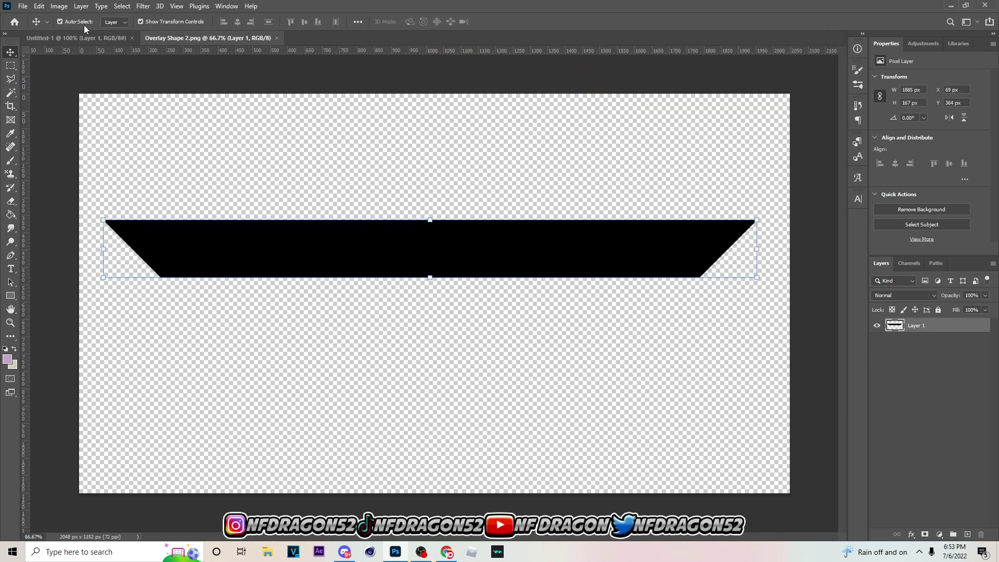
- Copy the black banner shape into Untitled-1 as Layer 2, scaled to 1210 × 107 px and centred
left_click_drag(84, 25, 486, 161)
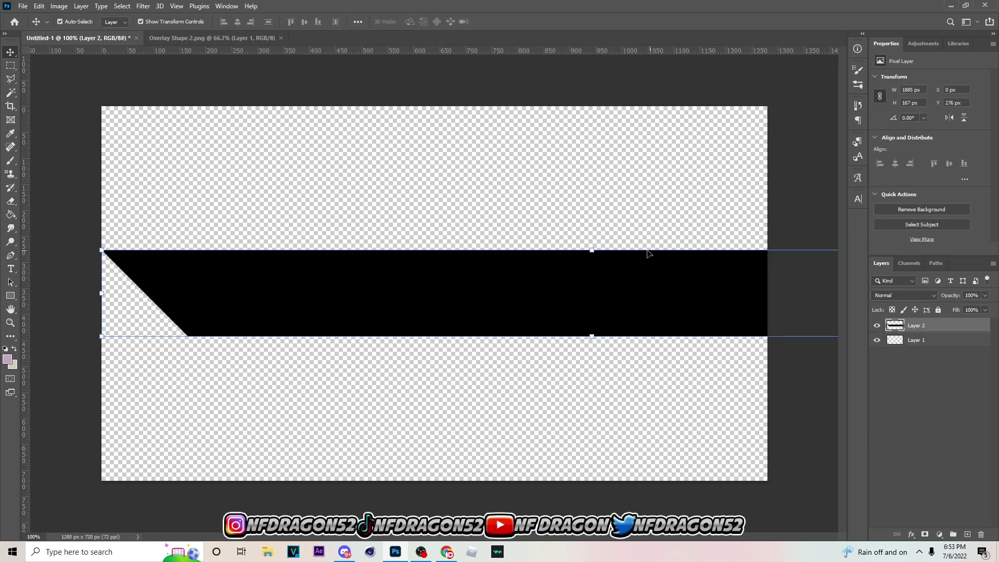
left_click(23, 6)
left_click(621, 289)
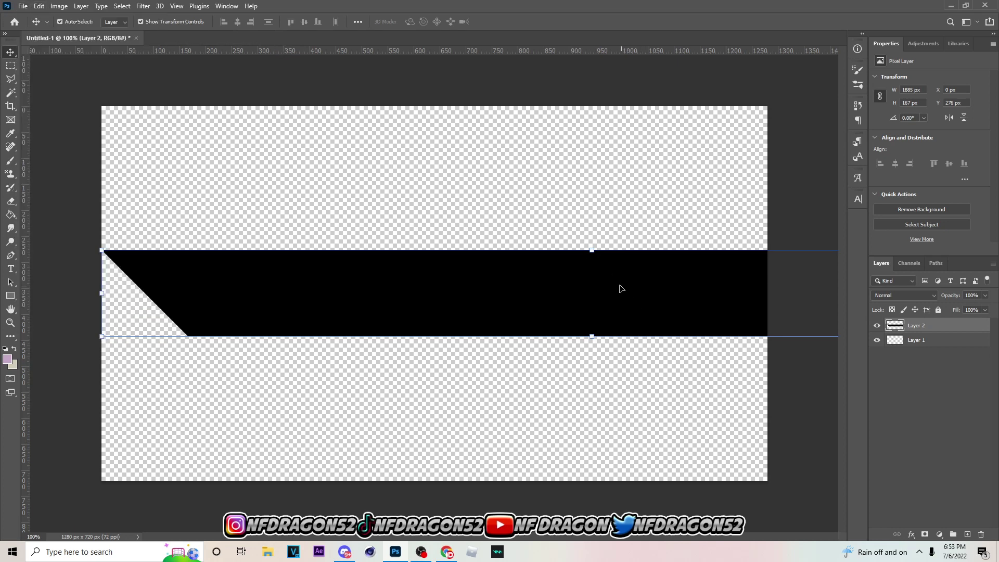
left_click(592, 252)
left_click_drag(592, 252, 429, 273)
mouse_move(730, 287)
left_mouse_down()
mouse_move(761, 289)
mouse_move(733, 300)
left_mouse_up()
left_click(515, 21)
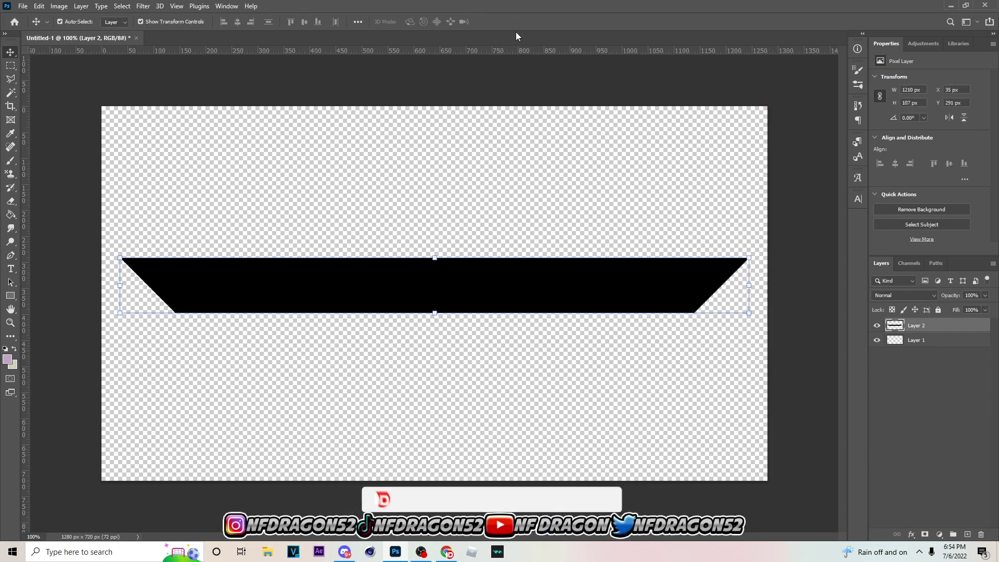
key("ctrl")
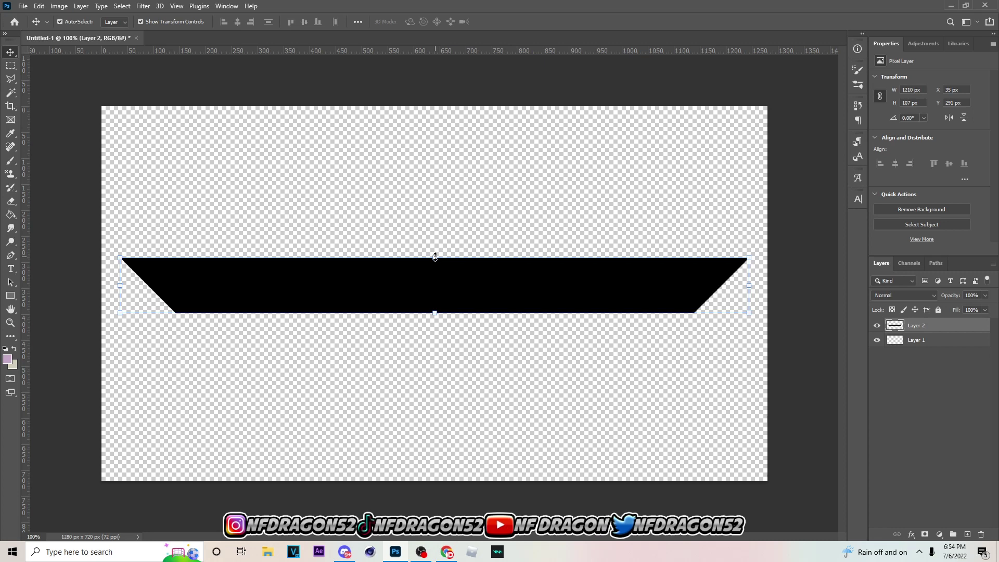
key("ctrl")
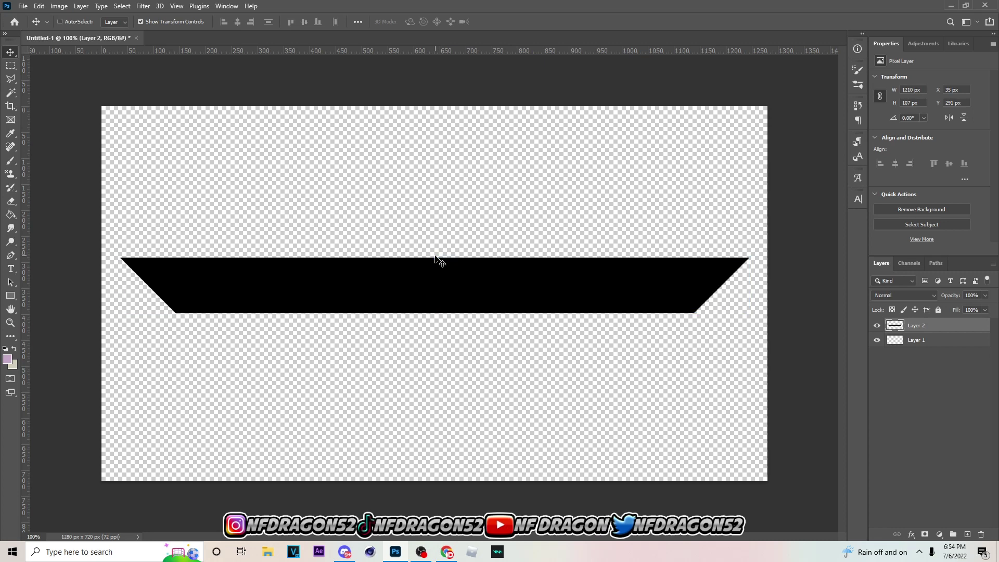
key("ctrl")
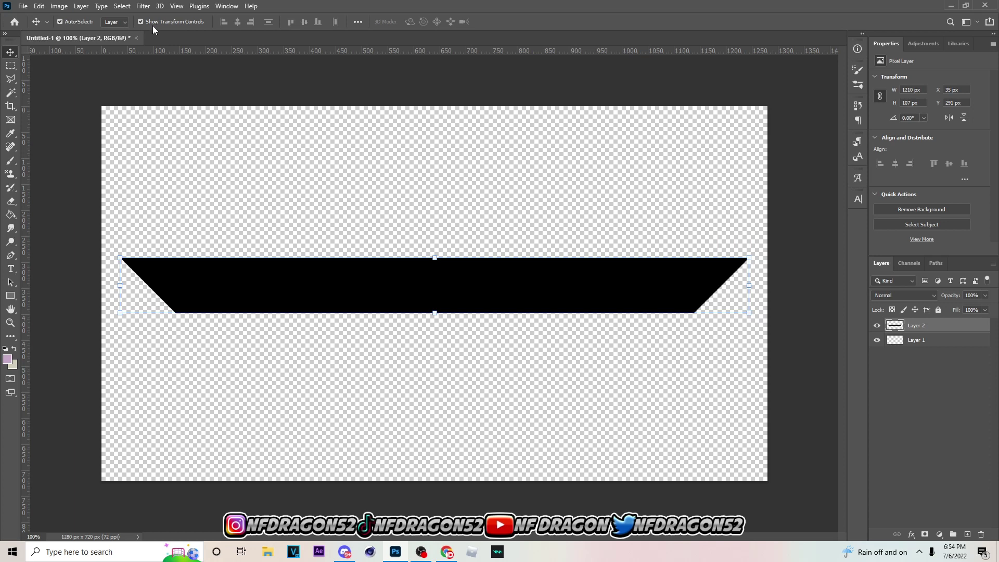
- Open the NF_Dragon image from the Downloads folder
left_click(23, 6)
left_click(40, 29)
left_click(345, 137)
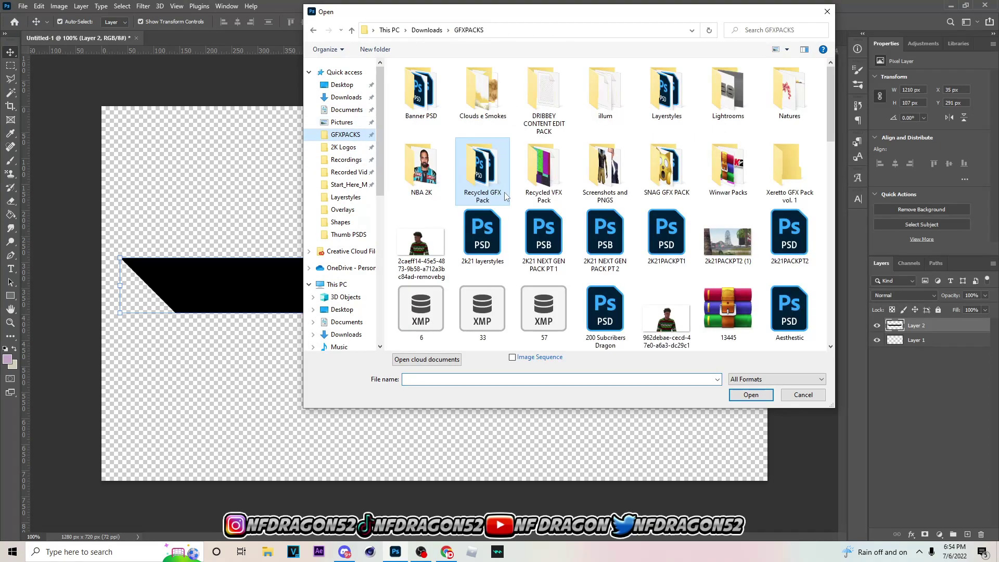
double_click(483, 166)
left_click(345, 98)
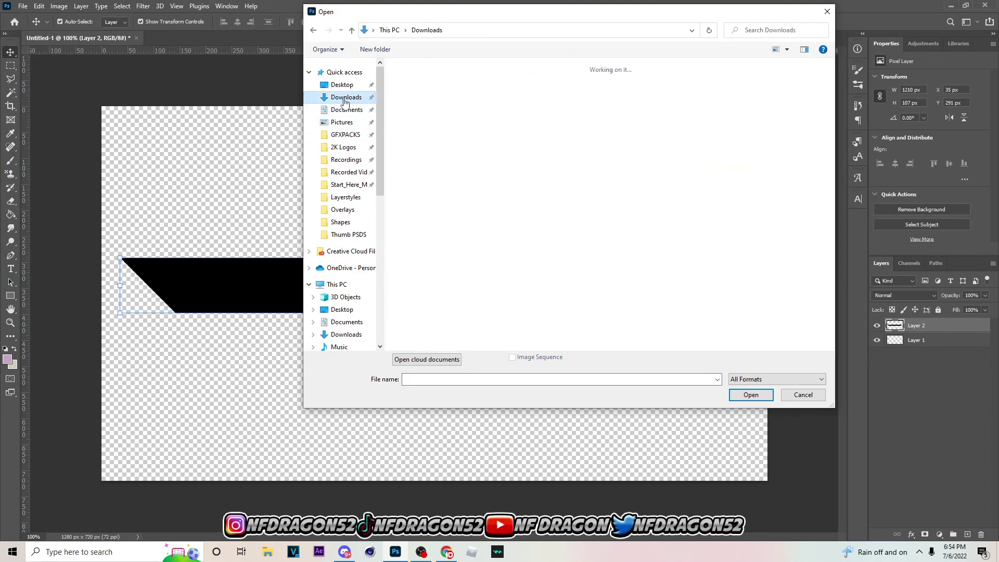
left_click(606, 132)
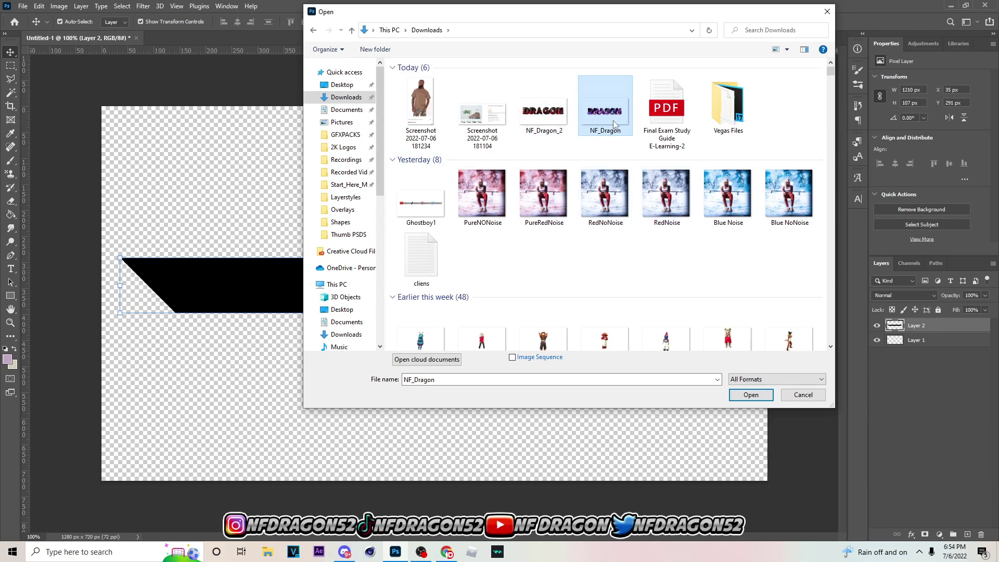
left_click(751, 397)
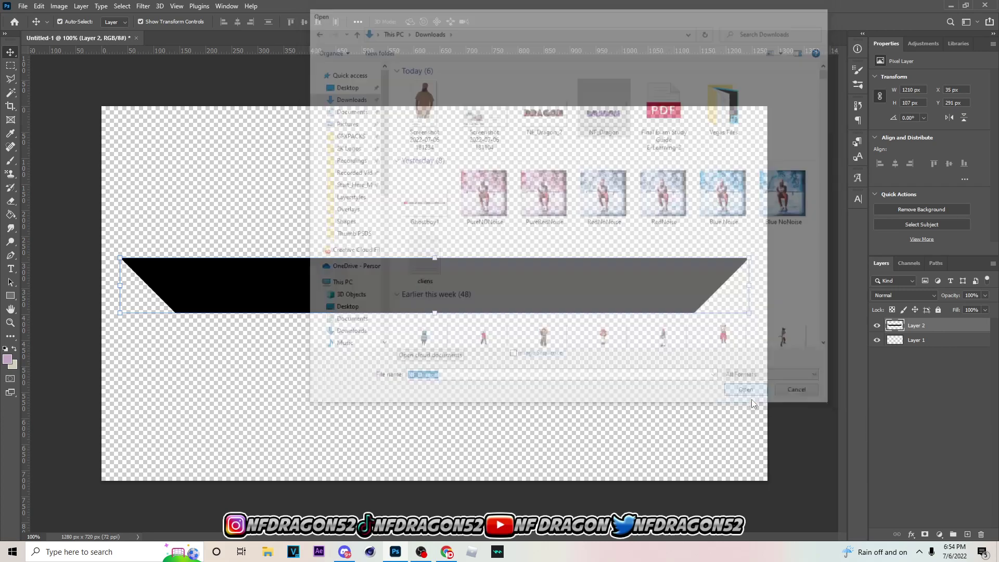
- Copy the DRAGON logo into Untitled-1 as Layer 3 and roughly shrink it onto the black bar
left_click_drag(174, 85, 799, 204)
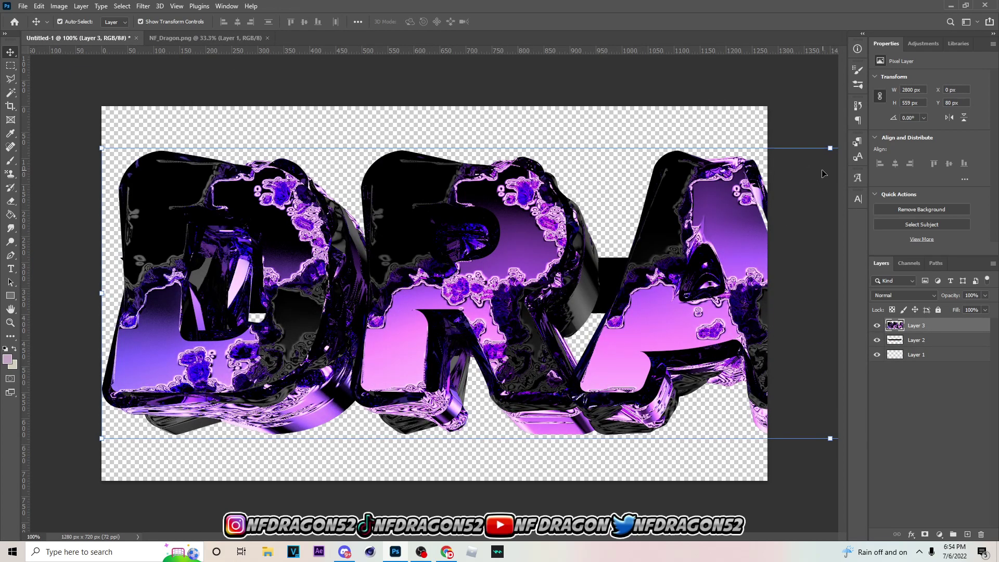
key("ctrl+t")
left_click_drag(830, 148, 830, 301)
left_click_drag(726, 350, 432, 283)
left_click_drag(516, 234, 517, 290)
left_click_drag(585, 335, 517, 294)
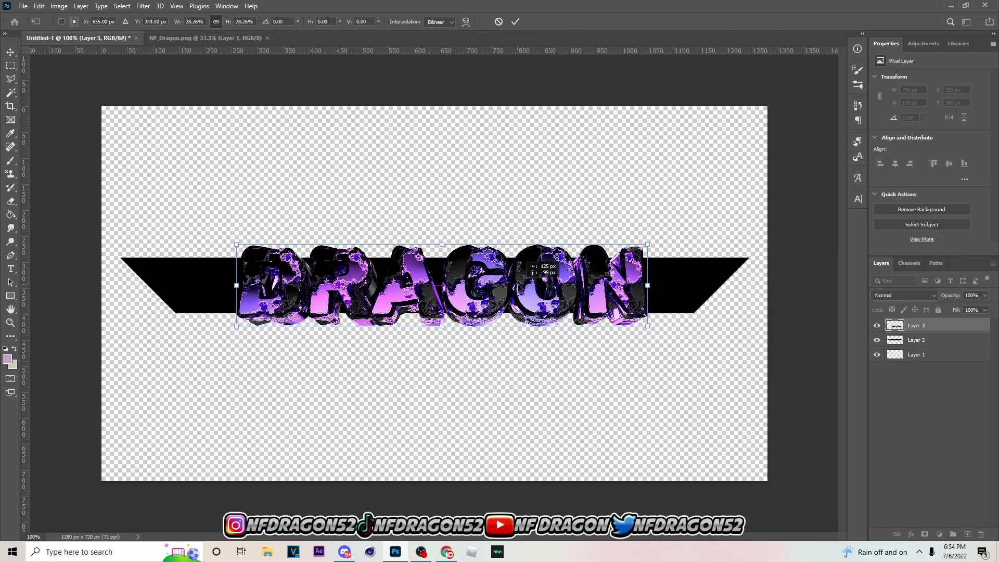
- Fine-tune the logo to 618 × 123 px centred on the bar, commit, and close NF_Dragon
left_click_drag(647, 293, 597, 282)
left_click_drag(536, 295, 557, 295)
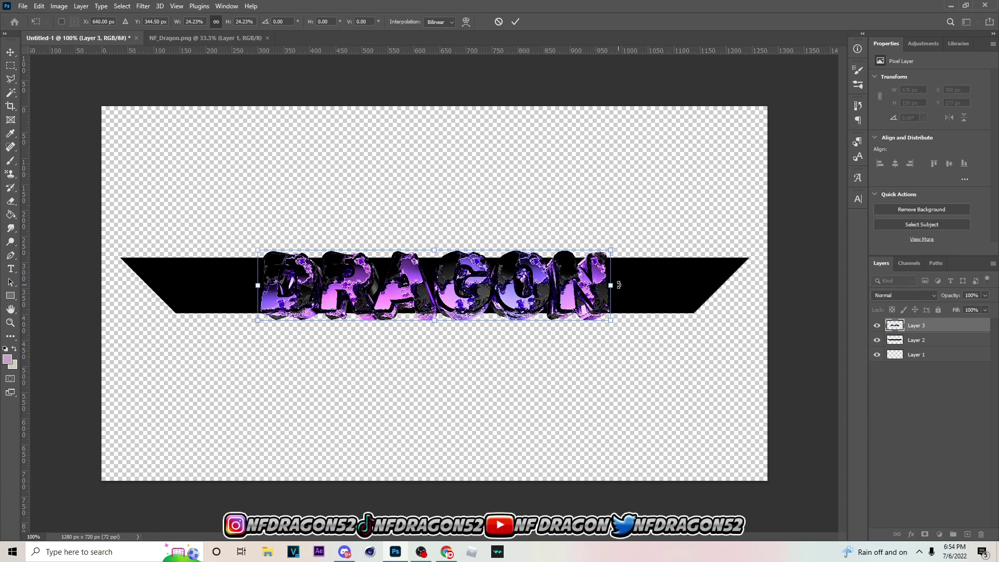
left_click_drag(614, 285, 581, 287)
mouse_move(517, 302)
left_mouse_down()
mouse_move(544, 302)
mouse_move(532, 302)
left_mouse_up()
mouse_move(598, 288)
left_mouse_down()
mouse_move(582, 287)
mouse_move(596, 288)
left_mouse_up()
left_click_drag(530, 294, 530, 295)
left_click_drag(597, 286, 564, 302)
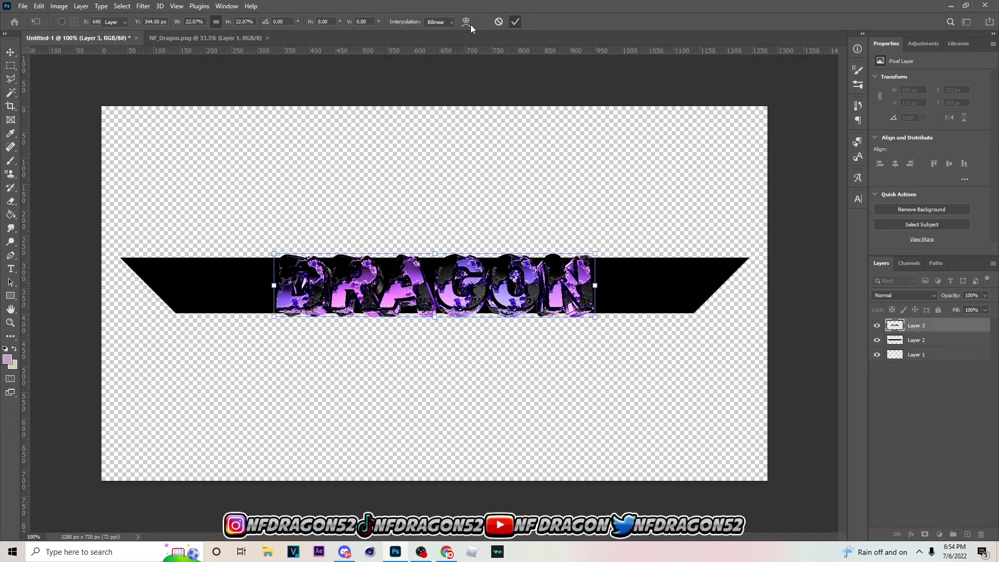
left_click(515, 21)
left_click(268, 38)
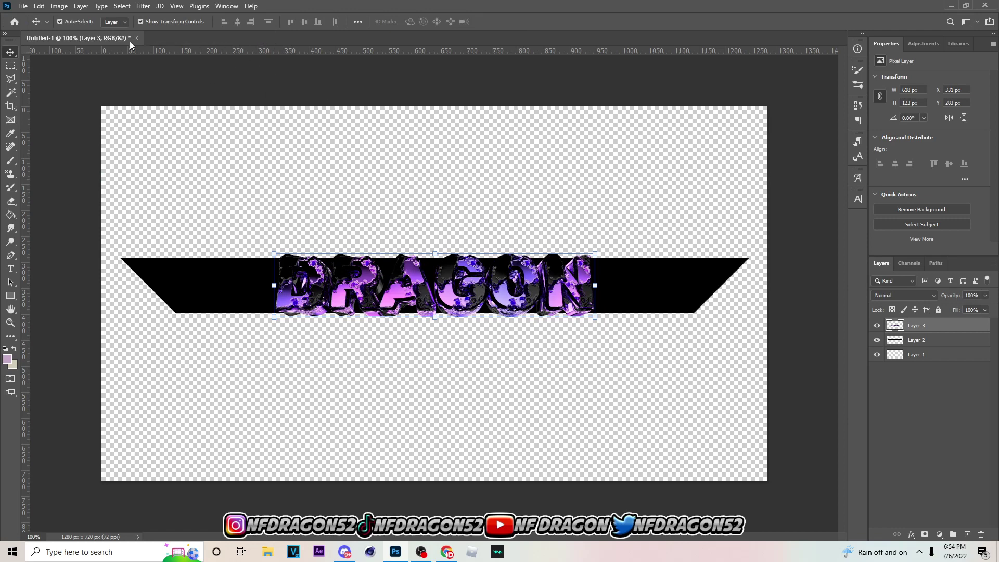
- Open the youtube and twitter logo files together from Recycled GFX Pack > 2K Logos
left_click(21, 6)
left_click(47, 28)
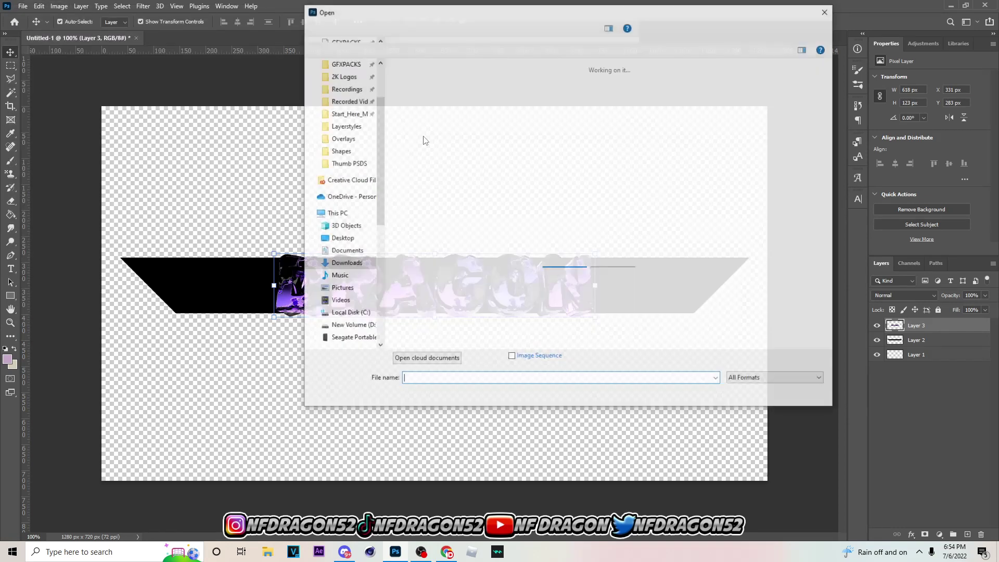
left_click(344, 88)
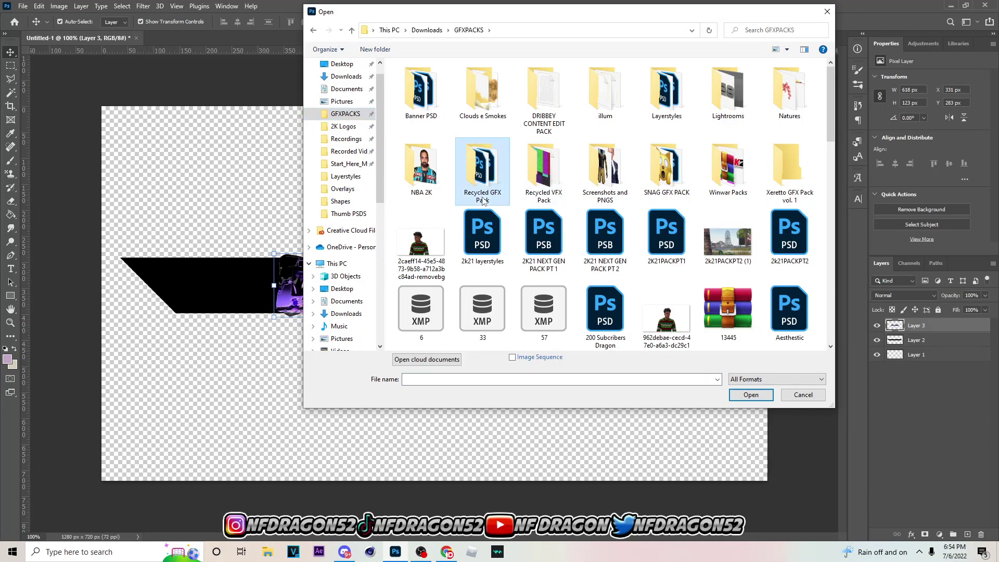
double_click(480, 166)
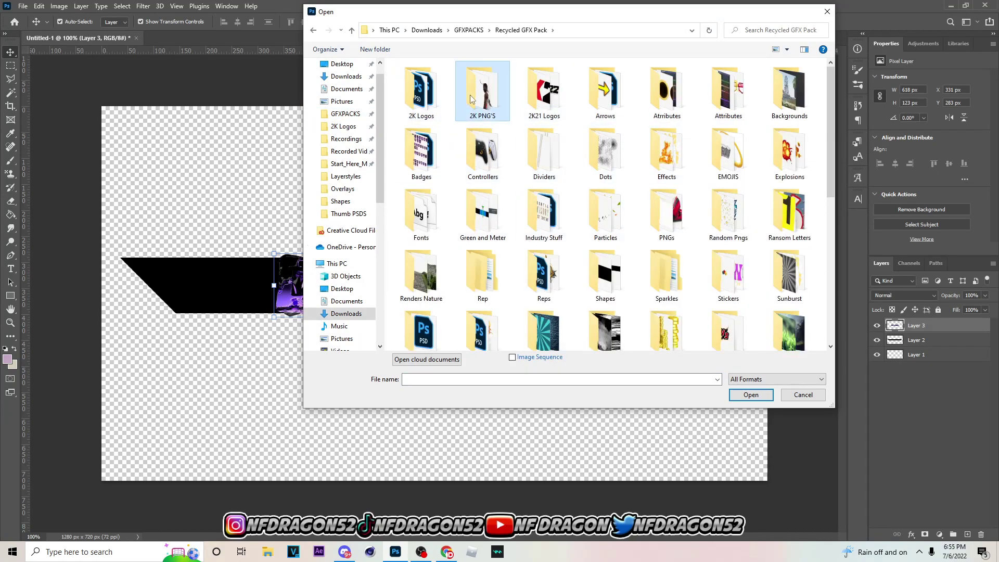
left_click(444, 94)
double_click(444, 93)
scroll(605, 250, "down", 6)
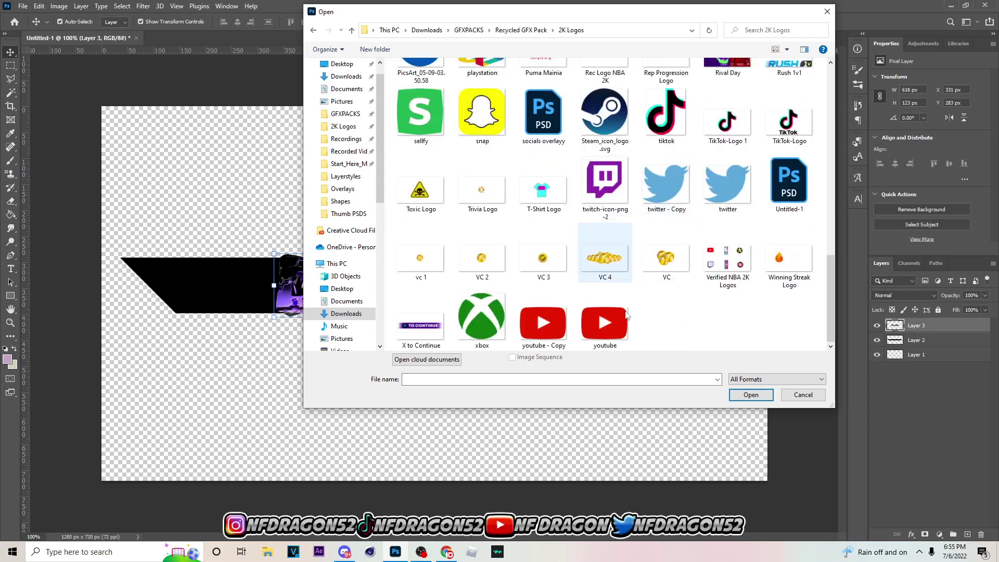
left_click(628, 336)
scroll(677, 260, "up", 3)
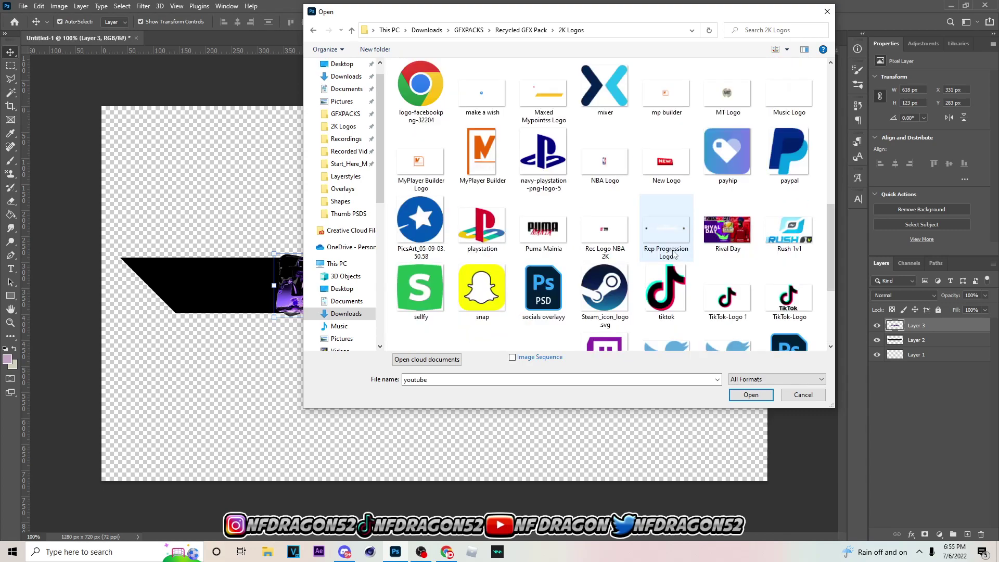
scroll(679, 262, "down", 3)
left_click(728, 205, "ctrl")
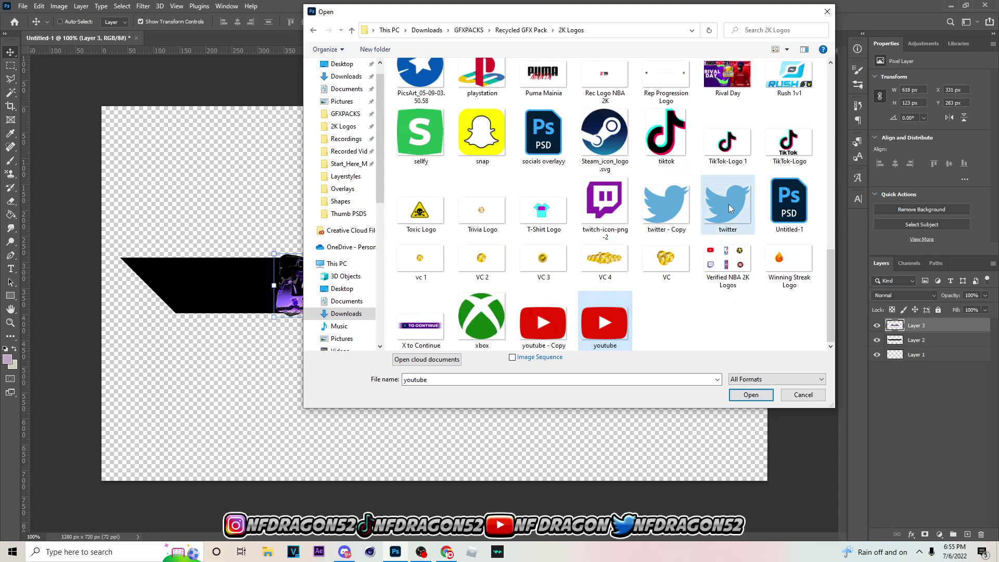
left_click(751, 395)
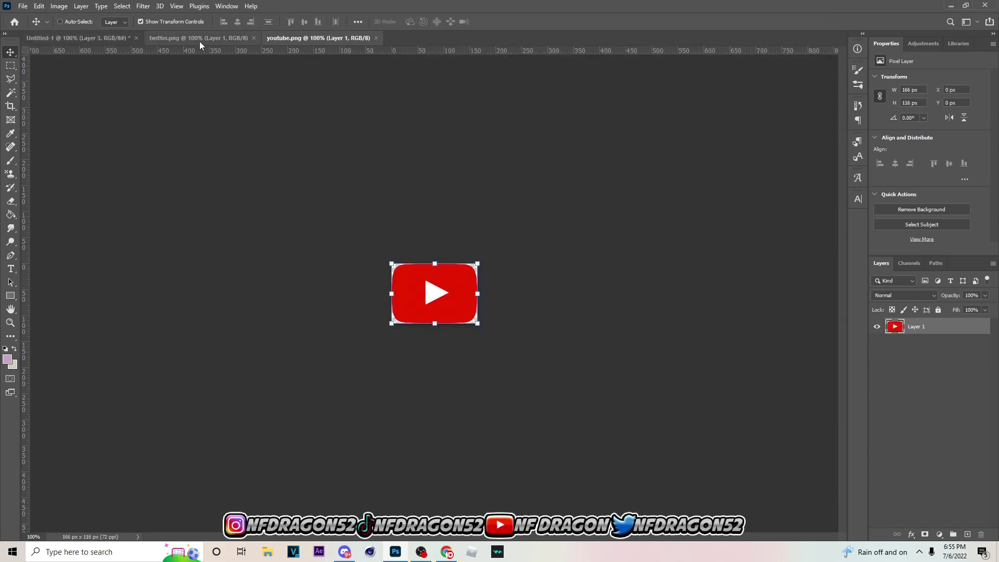
- Bring the YouTube and Twitter logos into Untitled-1 and shrink both to about 33%
left_click_drag(28, 33, 534, 146)
left_click(193, 36)
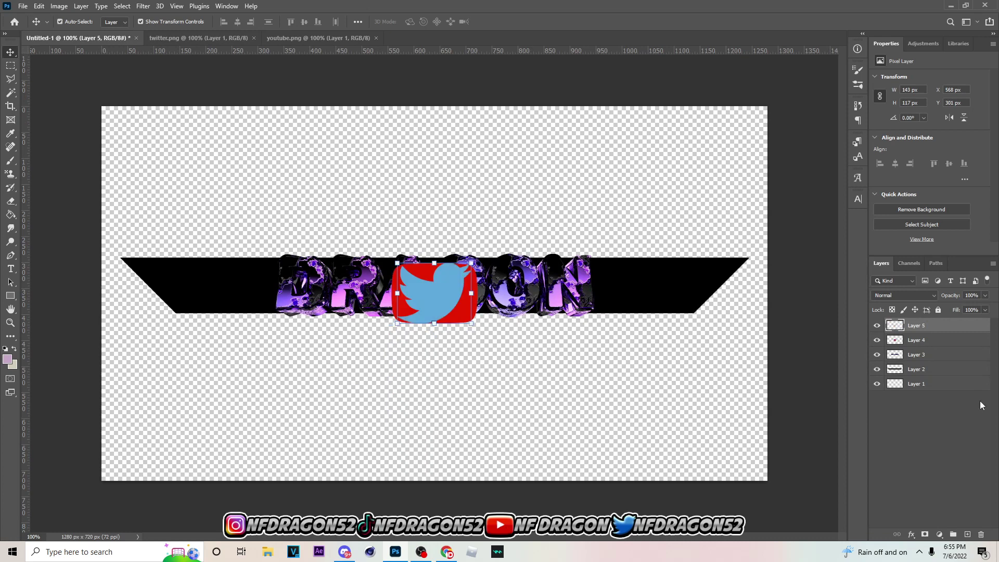
left_click(918, 342, "shift")
left_click(937, 329)
left_click(946, 343, "shift")
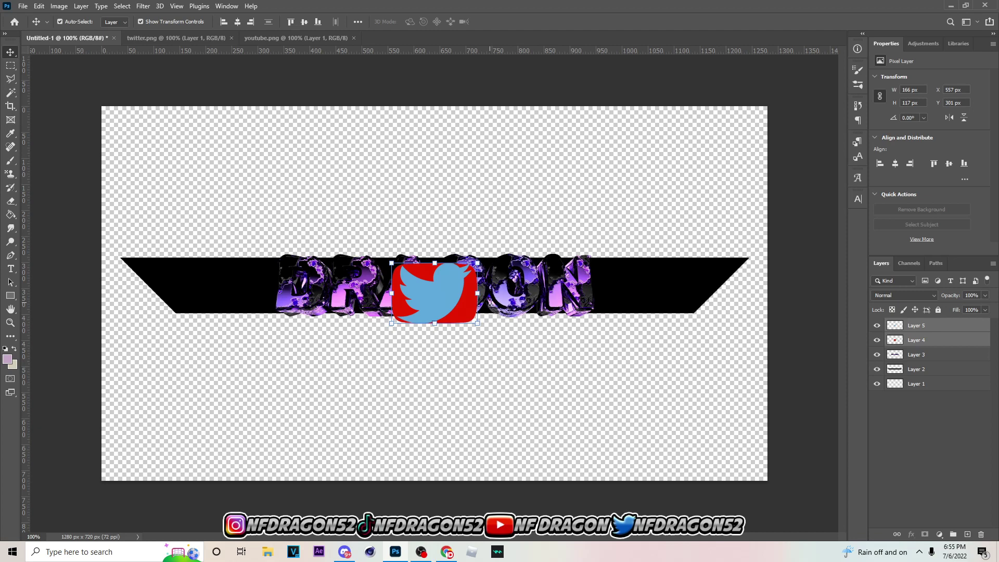
key("ctrl+t")
left_click_drag(477, 323, 180, 288)
left_click(519, 22)
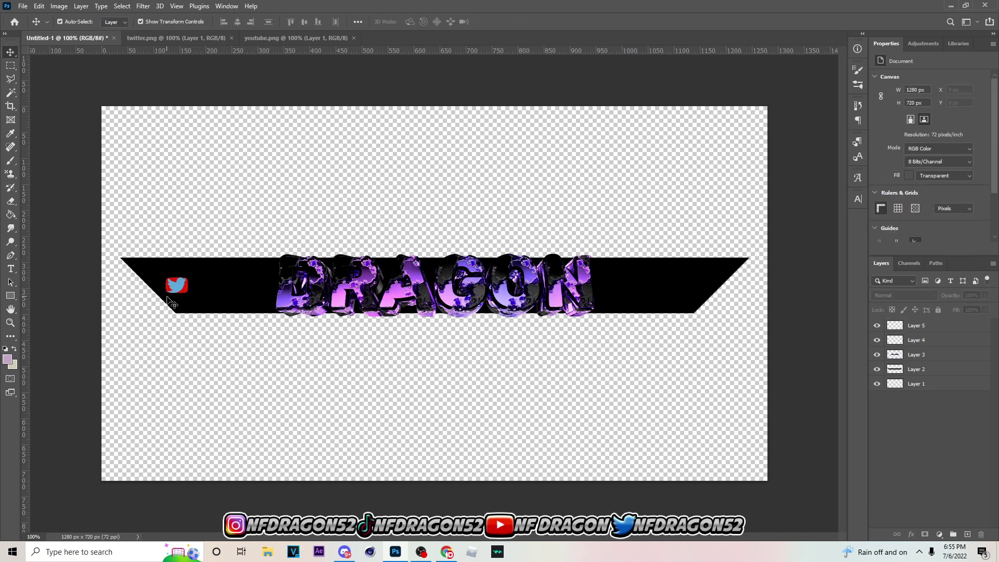
- Move the Twitter logo to the right end of the black banner
left_click(181, 289)
left_click_drag(182, 289, 695, 277)
left_click(187, 282)
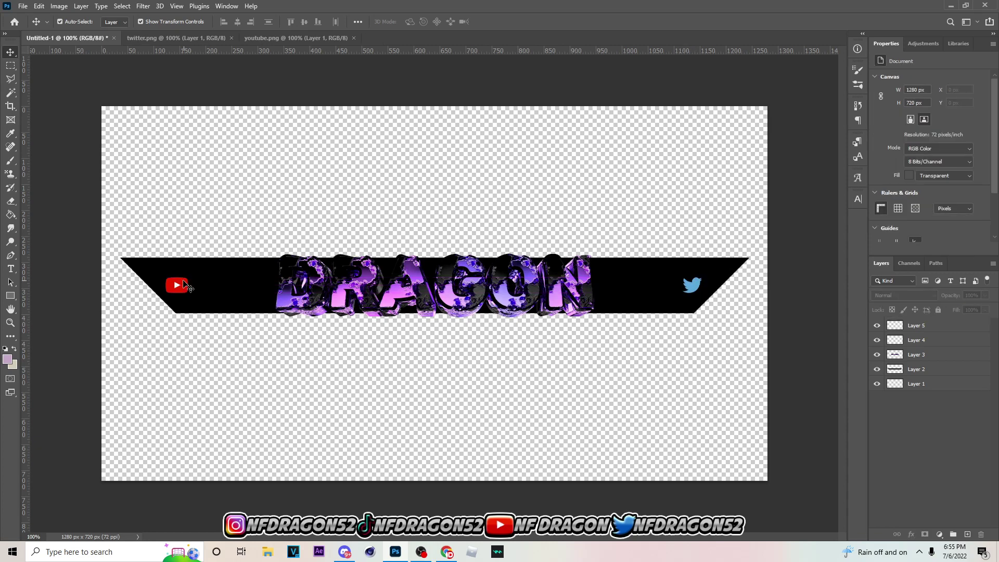
left_click(695, 294)
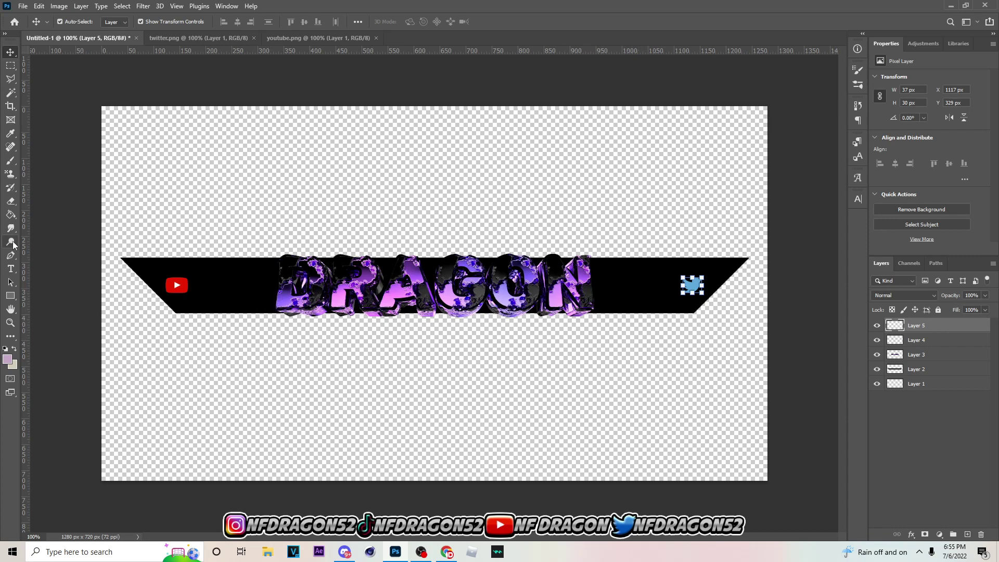
- Add white channel-name text 'NF DRAGON' beside the YouTube logo
left_click(10, 269)
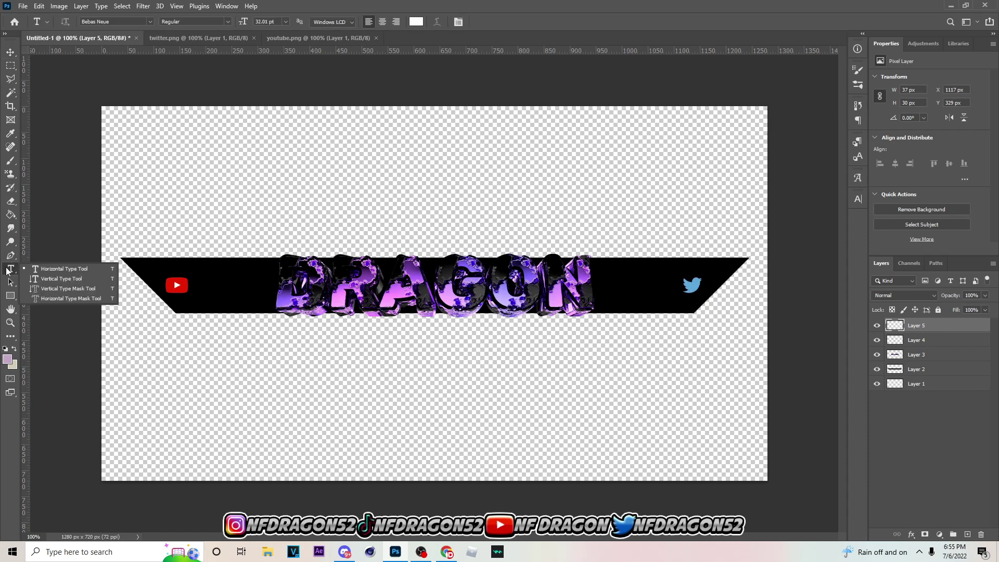
left_click(58, 266)
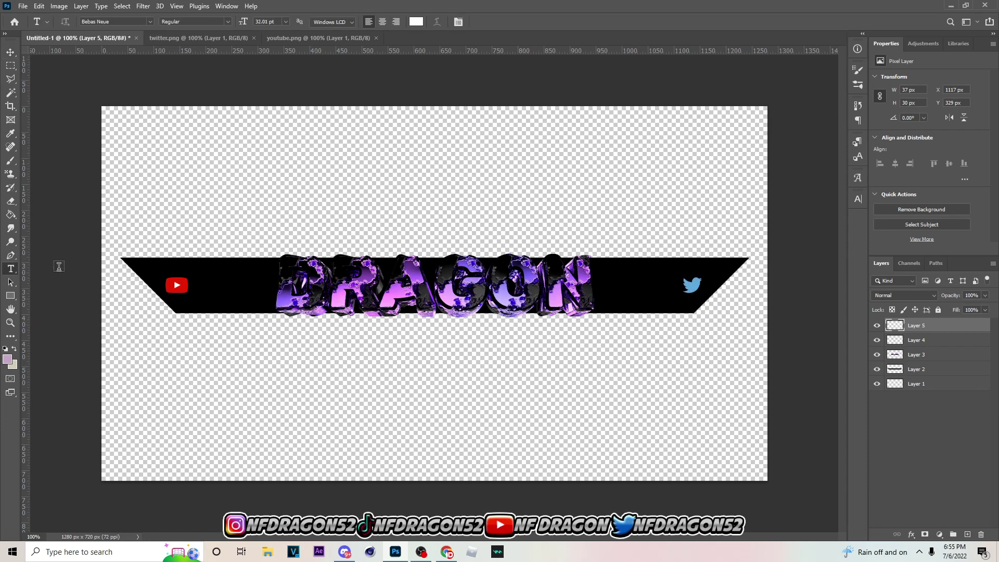
left_click(230, 294)
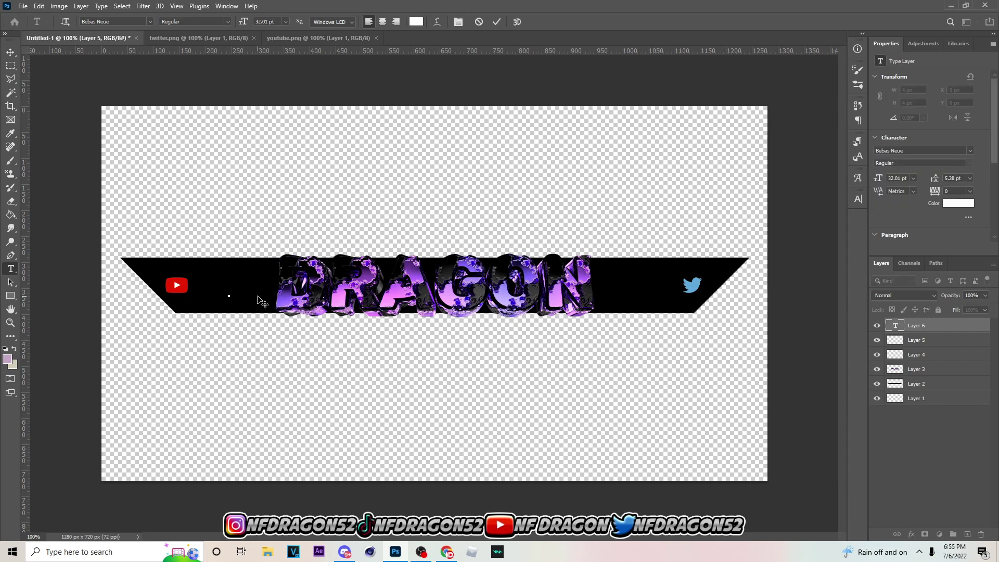
type("NF DRAGON")
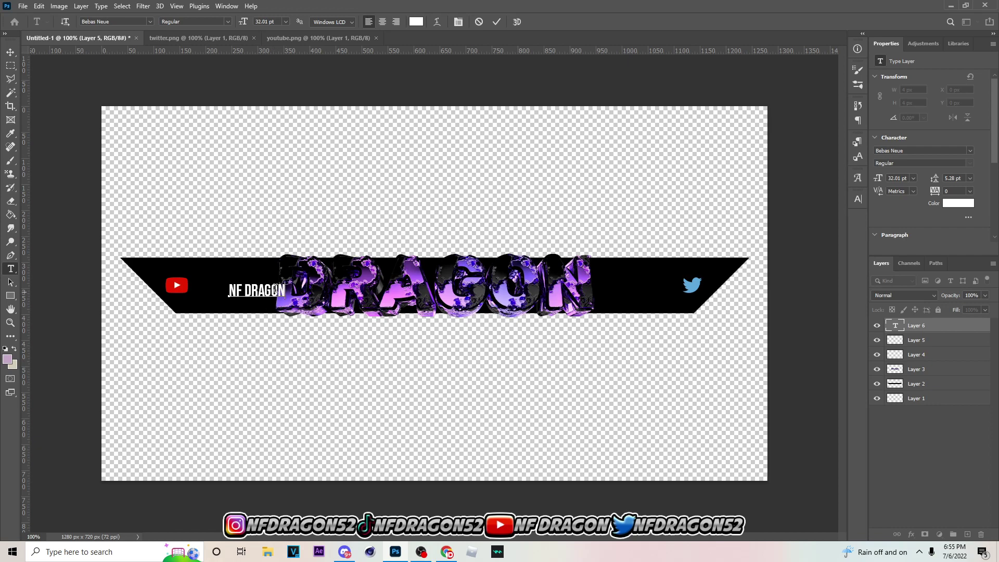
left_click(9, 54)
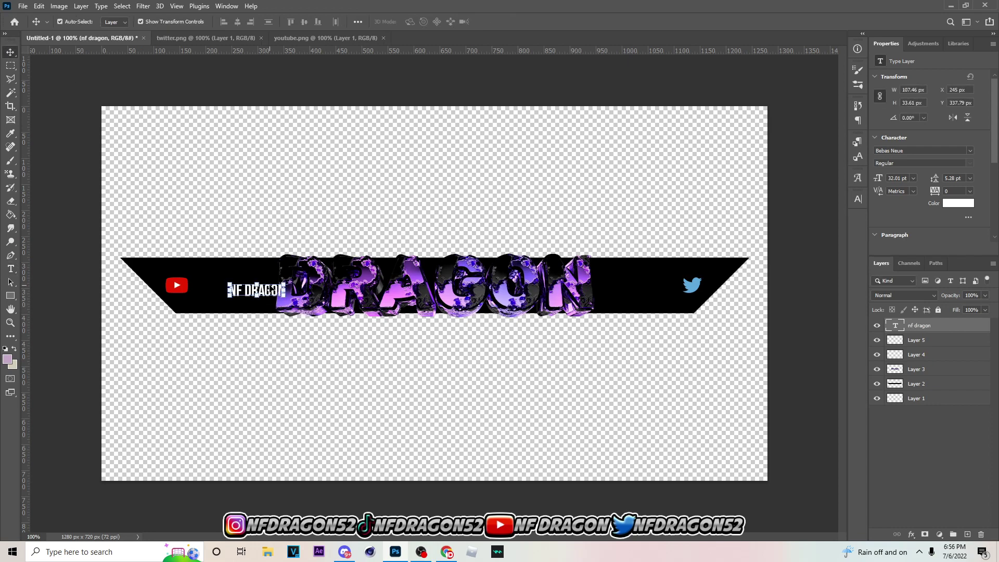
left_click_drag(286, 290, 253, 286)
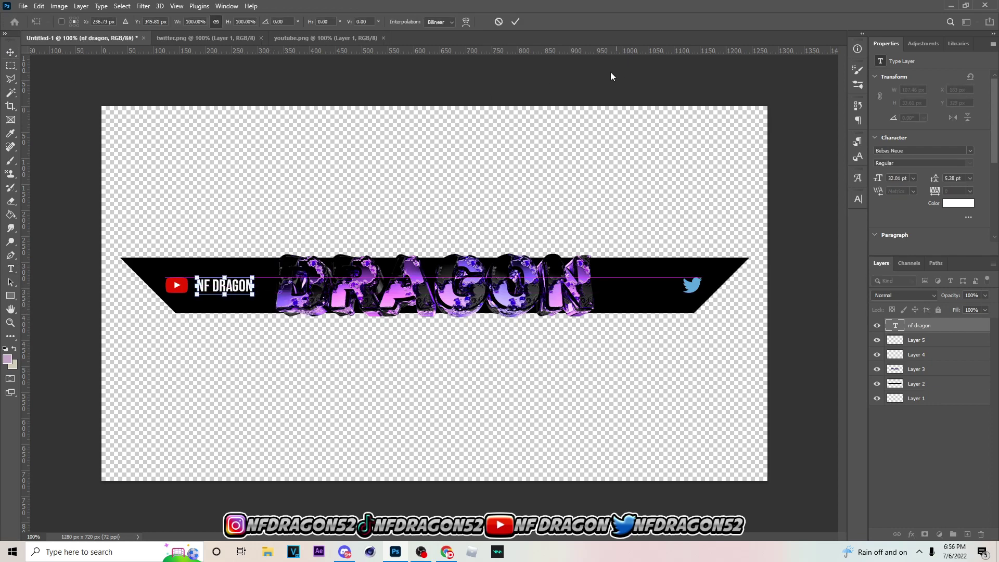
left_click(515, 21)
- Narrow the text to about 94% width and nudge it slightly down and right
key("ctrl+t")
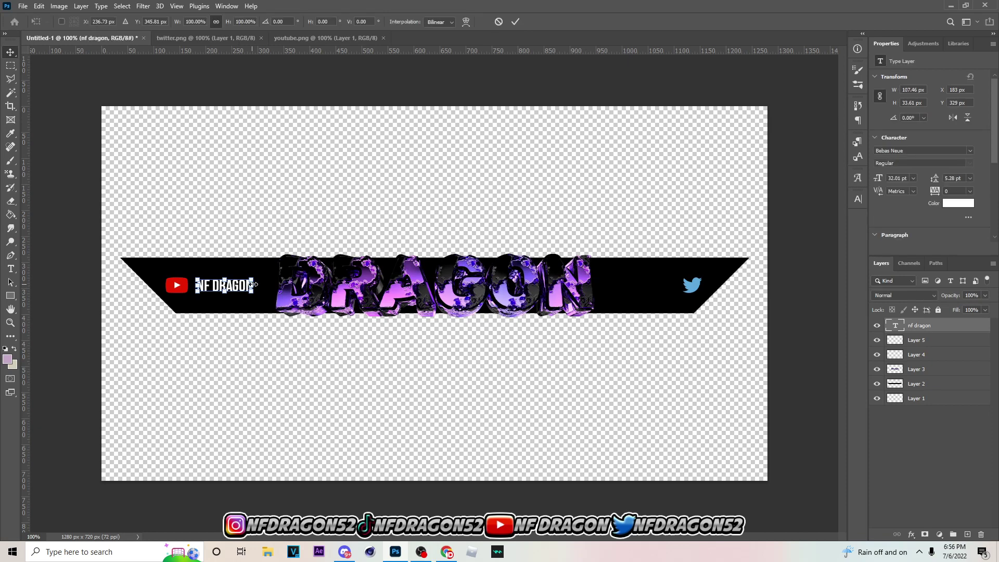
left_click_drag(254, 285, 251, 285)
left_click(517, 21)
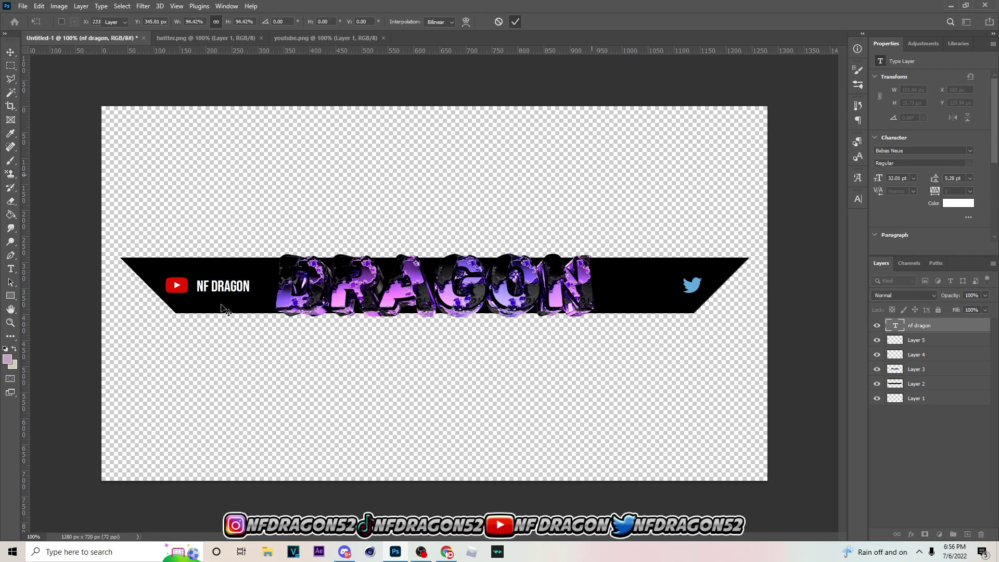
left_click_drag(232, 286, 236, 288)
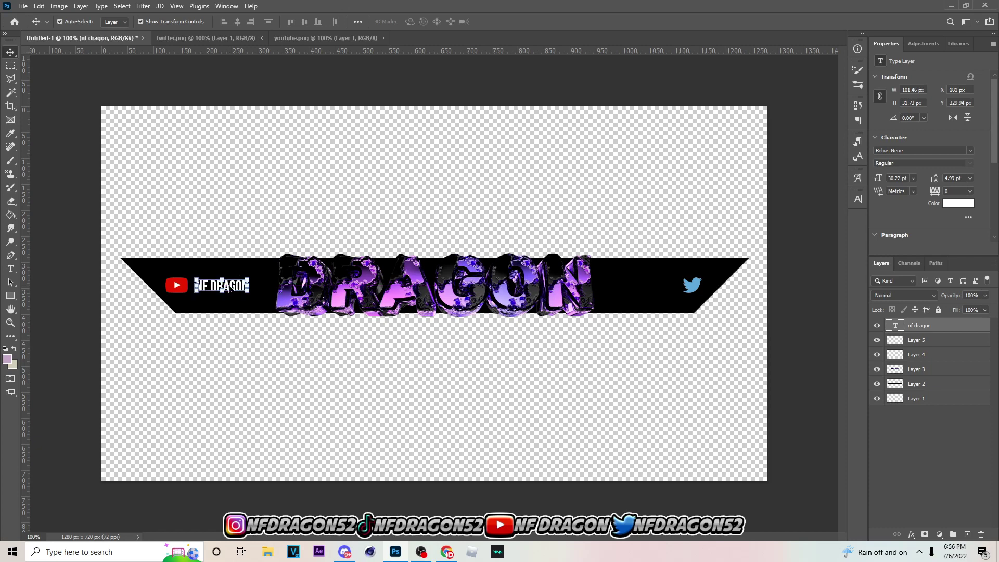
- Correct the text to read 'NF DRAGON' and duplicate the text layer
left_click(73, 301)
left_click(11, 269)
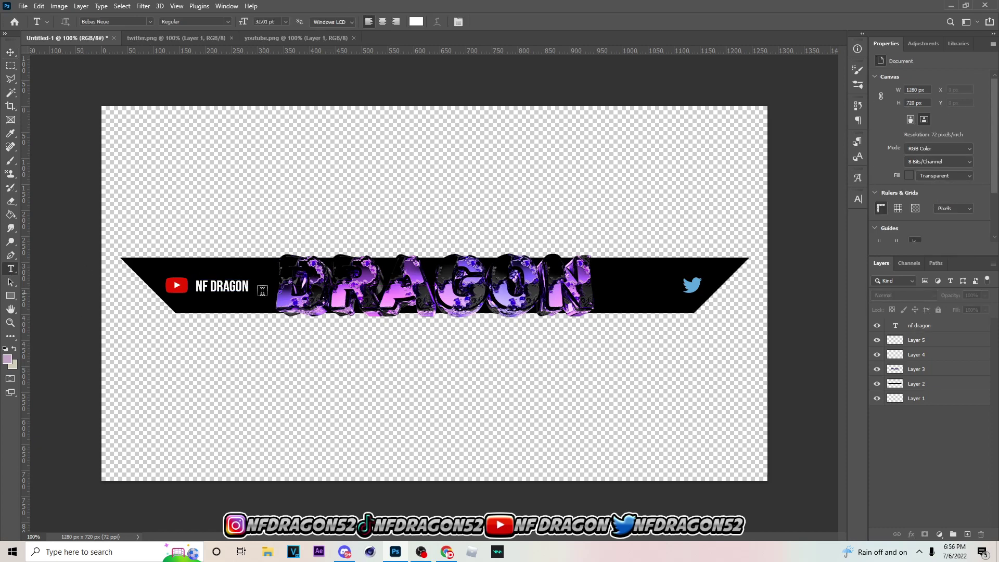
left_click(211, 285)
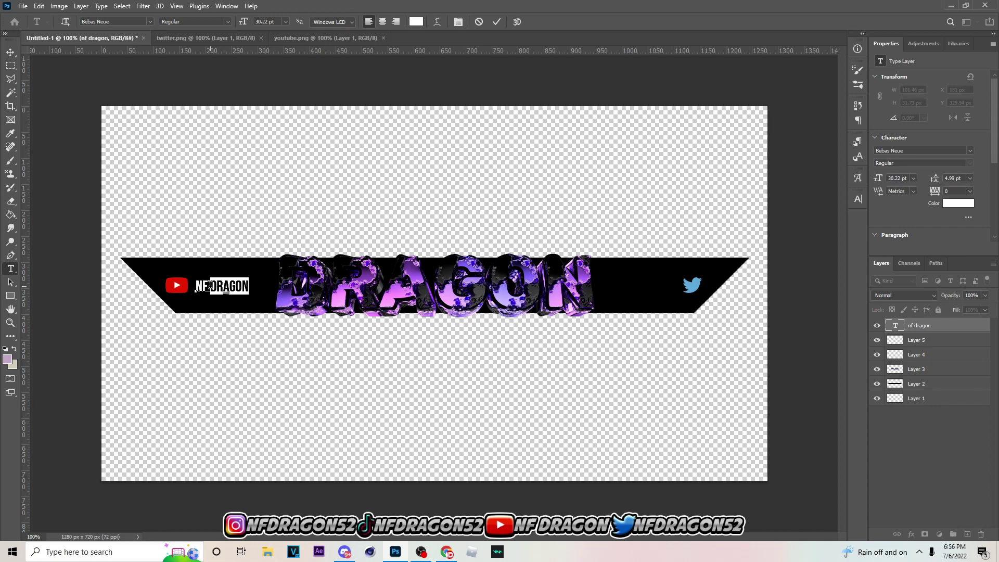
left_click(10, 52)
key("ctrl+j")
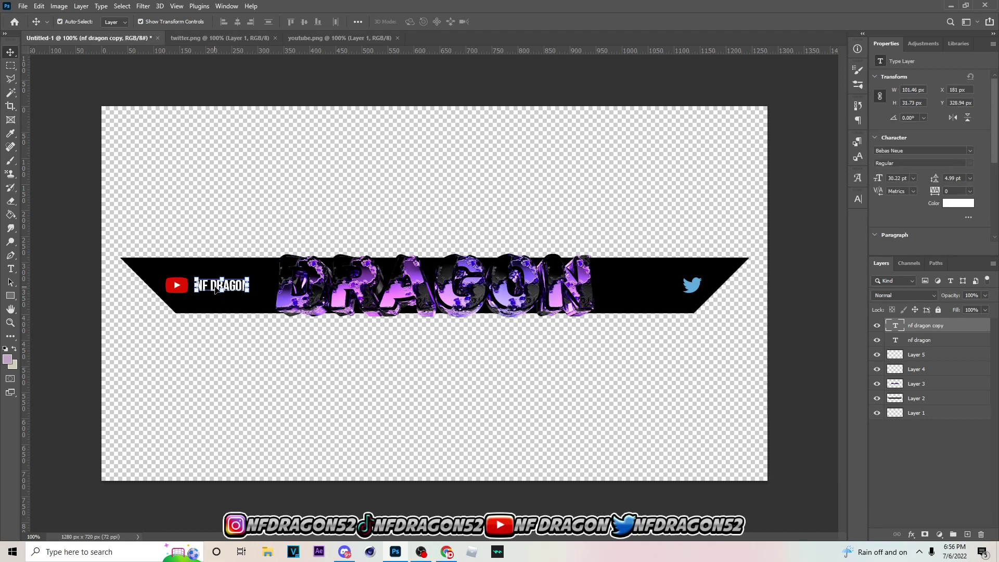
- Move the text copy beside the Twitter logo and append '52' to make the NFDRAGON52 handle
left_click_drag(232, 291, 658, 291)
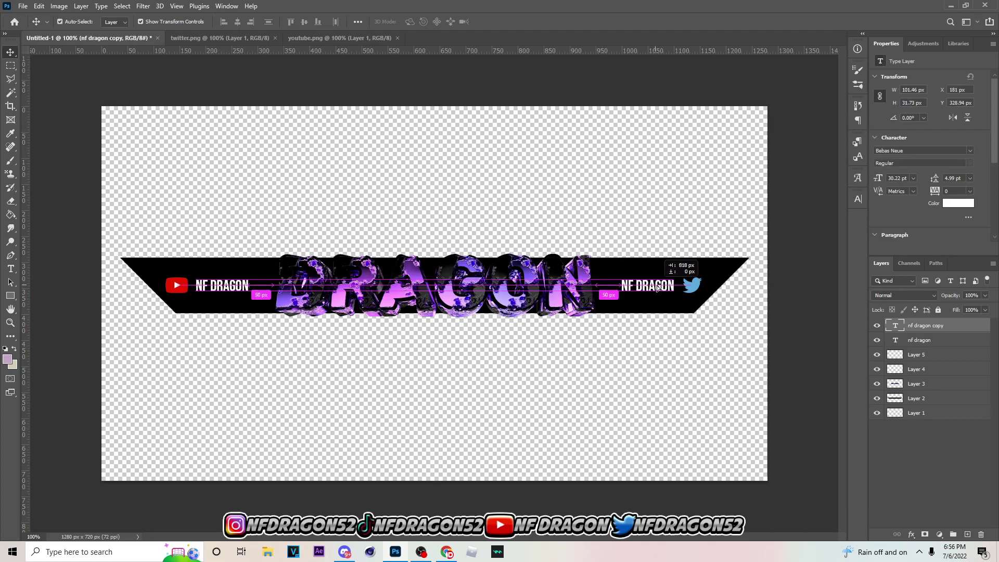
left_click(647, 224)
left_click(10, 269)
left_click(642, 285)
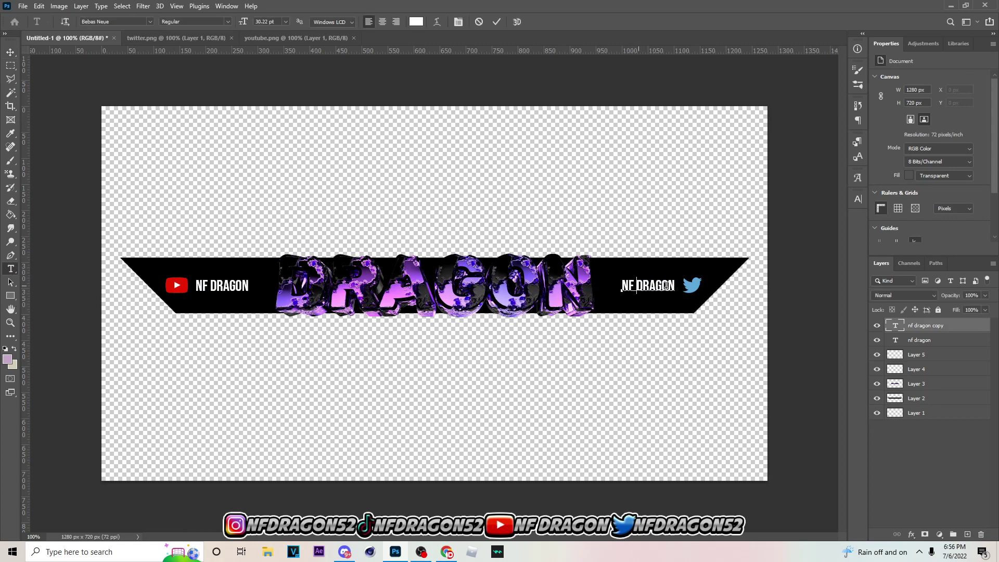
type("52")
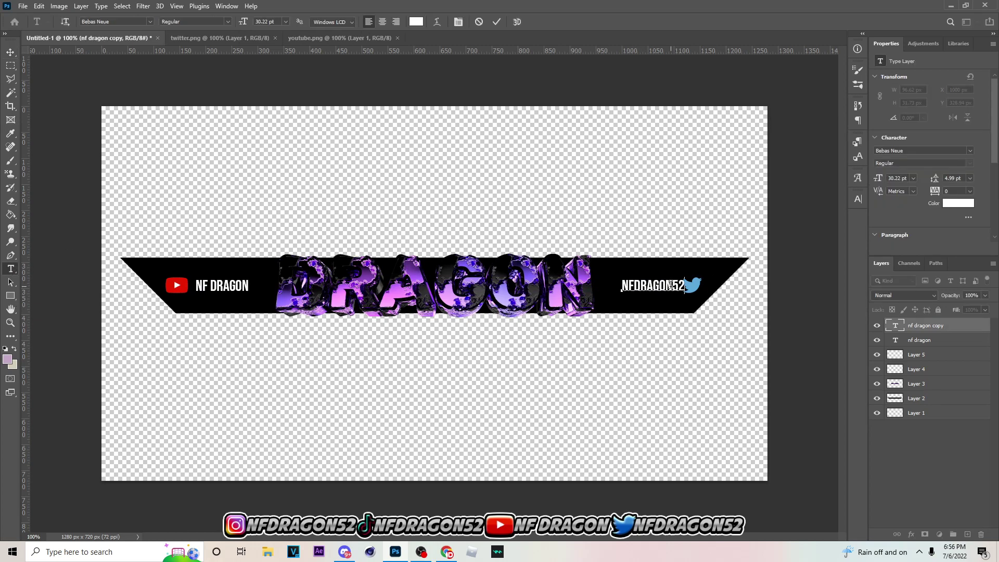
left_click(9, 52)
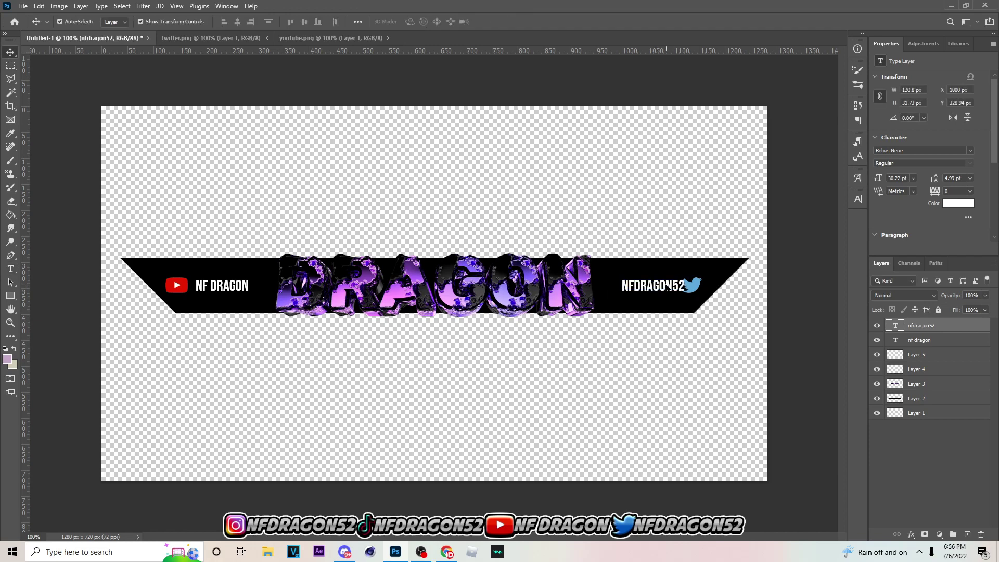
left_click_drag(586, 269, 575, 268)
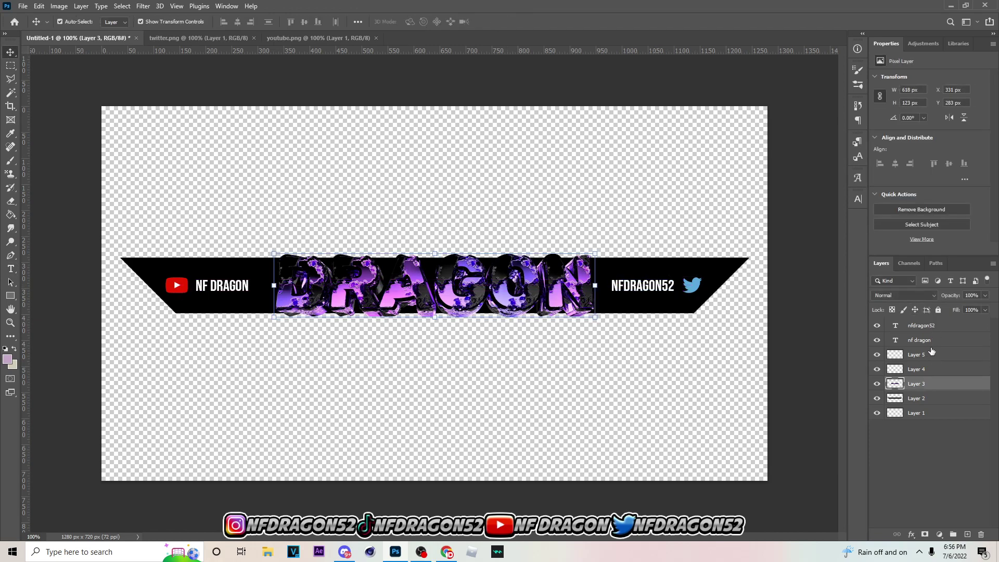
- Move Layer 3 to the top and add a Hue/Saturation adjustment layer directly beneath it
left_click_drag(931, 385, 926, 324)
left_click(939, 535)
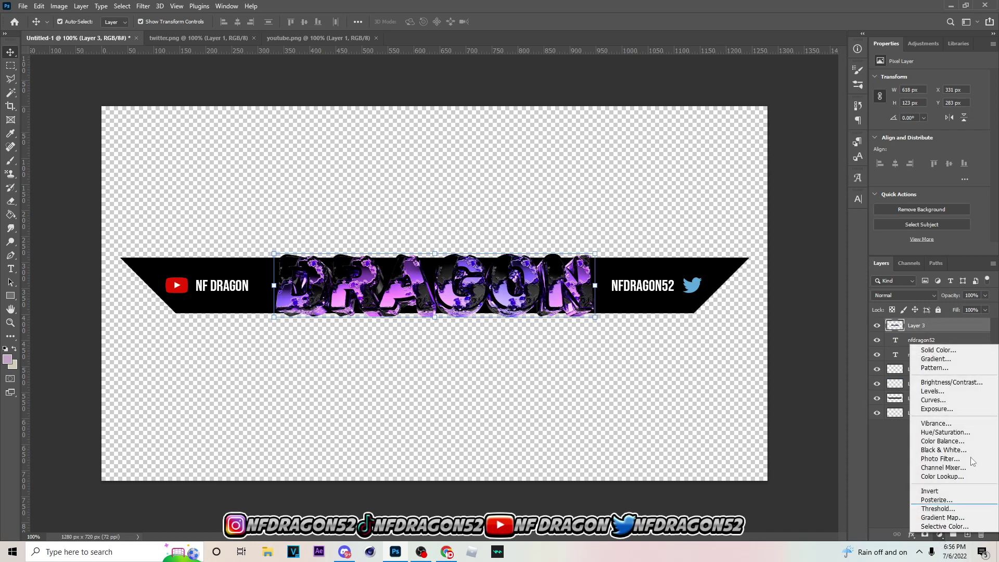
left_click(944, 432)
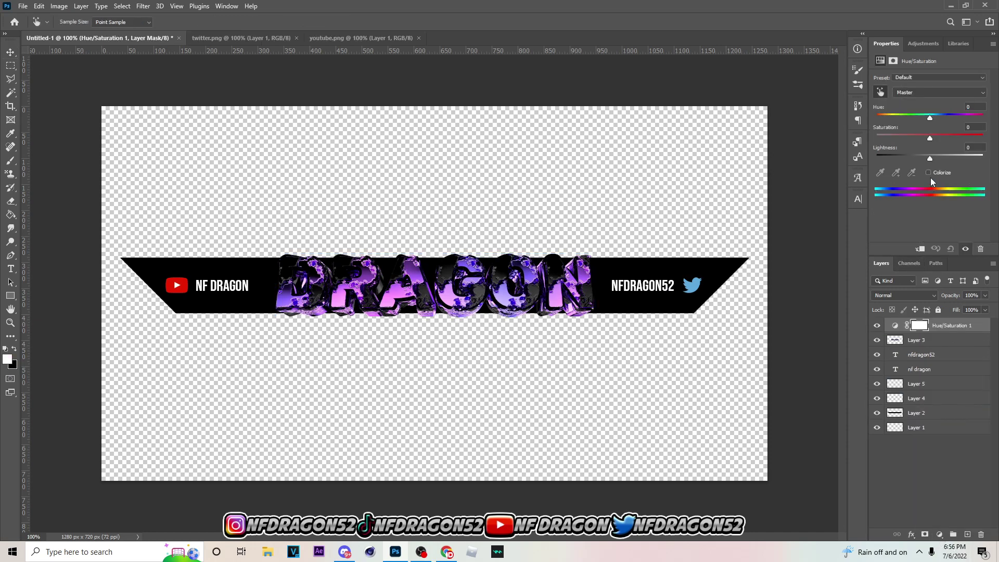
left_click(929, 172)
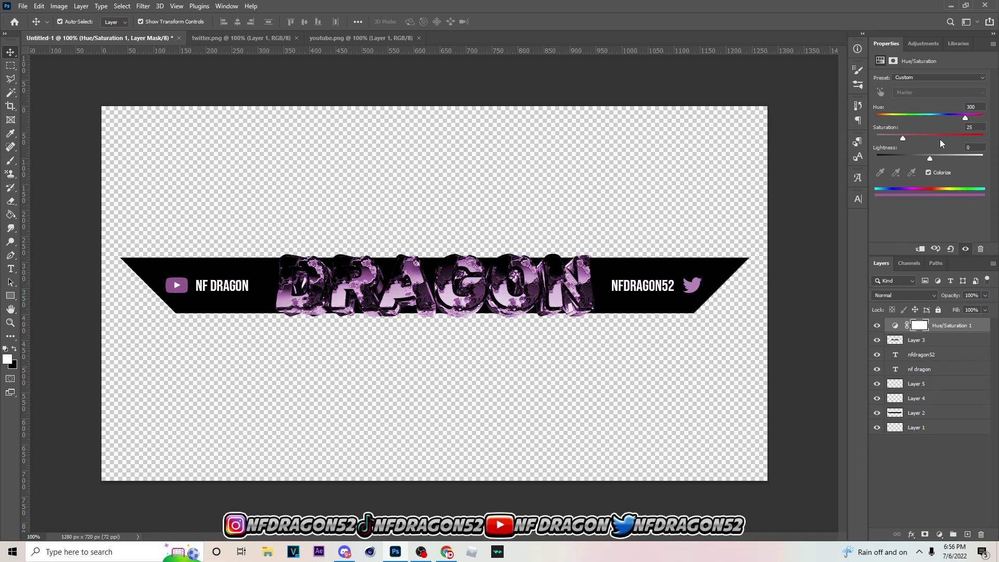
left_click_drag(926, 138, 968, 136)
left_click(950, 249)
left_click_drag(947, 325, 947, 345)
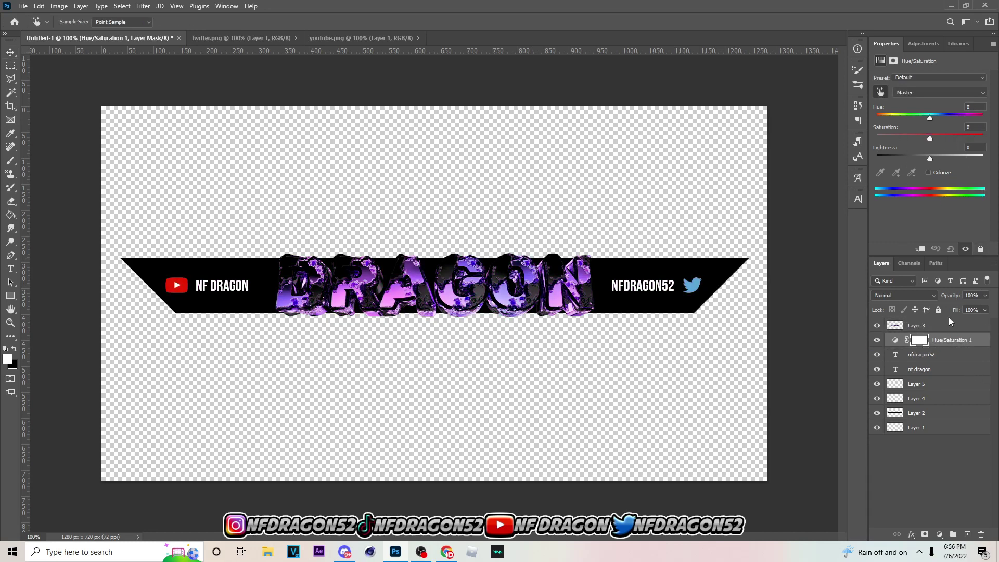
- Colorize the adjustment at Hue 267, Saturation 82 to tint the logos purple
left_click(928, 172)
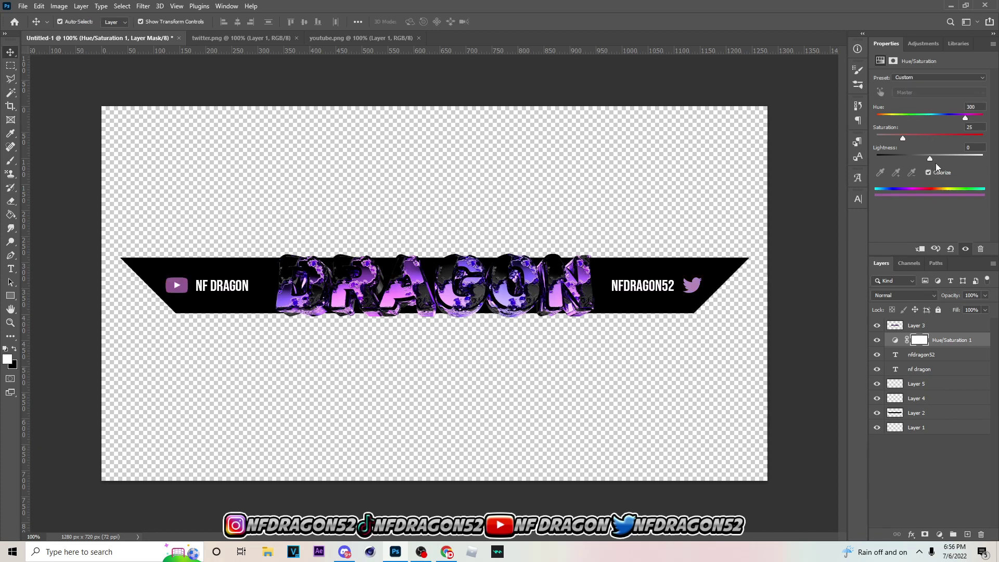
left_click_drag(961, 118, 956, 120)
left_click(956, 134)
left_click_drag(957, 135, 960, 118)
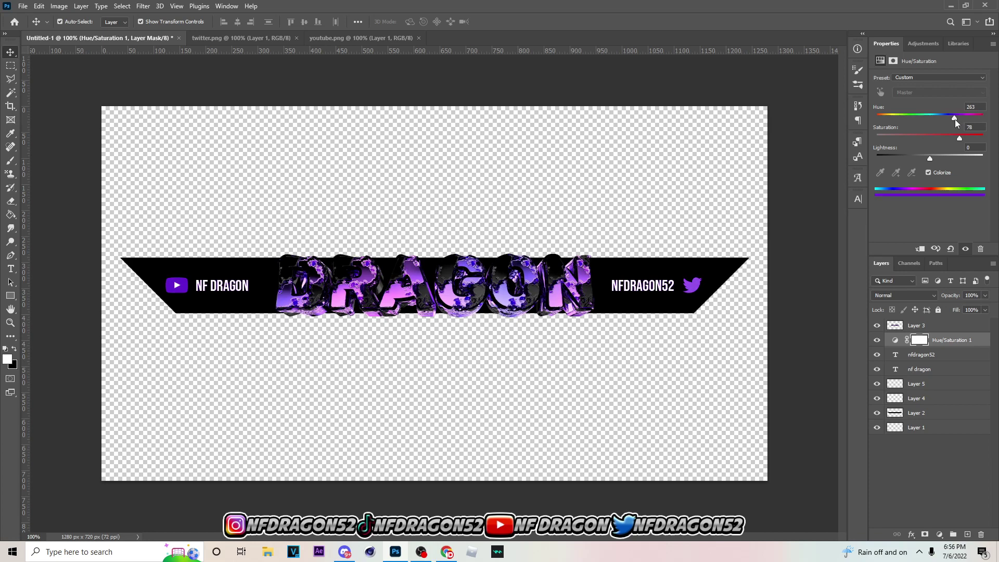
left_click_drag(956, 120, 967, 139)
left_click_drag(961, 139, 964, 139)
left_click(521, 314)
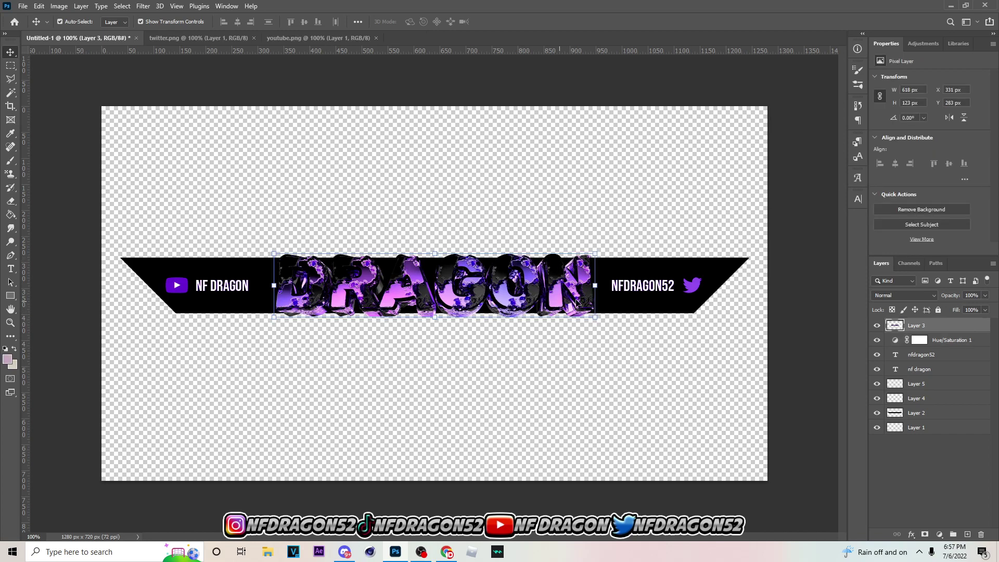
left_click(949, 341)
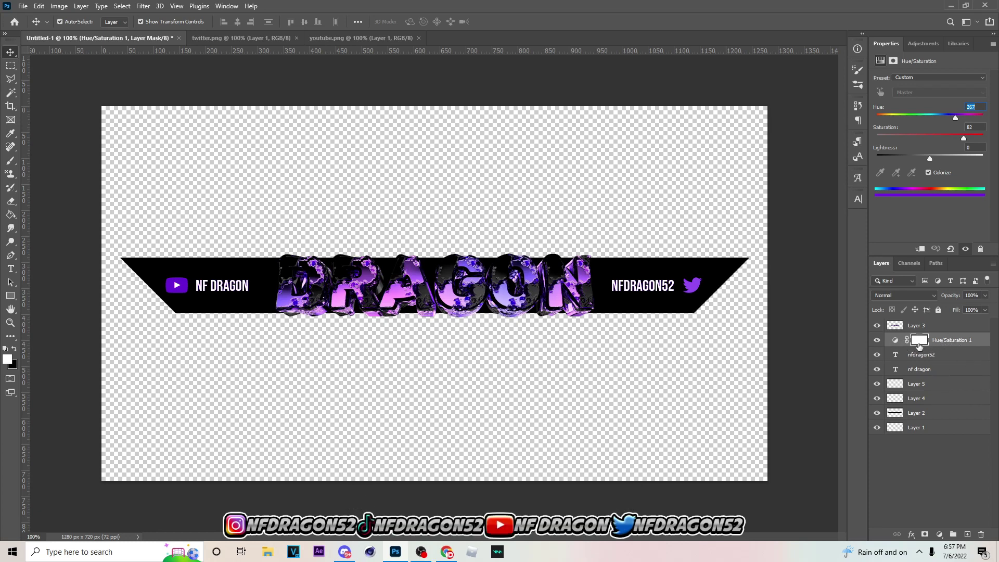
- Merge the Hue/Saturation 1 through Layer 4 layers into one and check the result
left_click(935, 400, "shift")
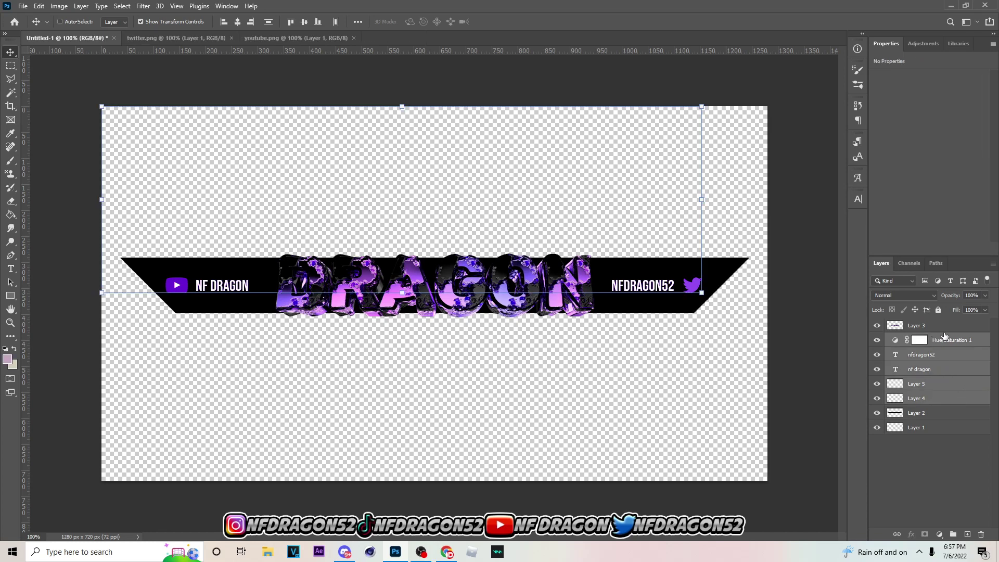
key("ctrl+e")
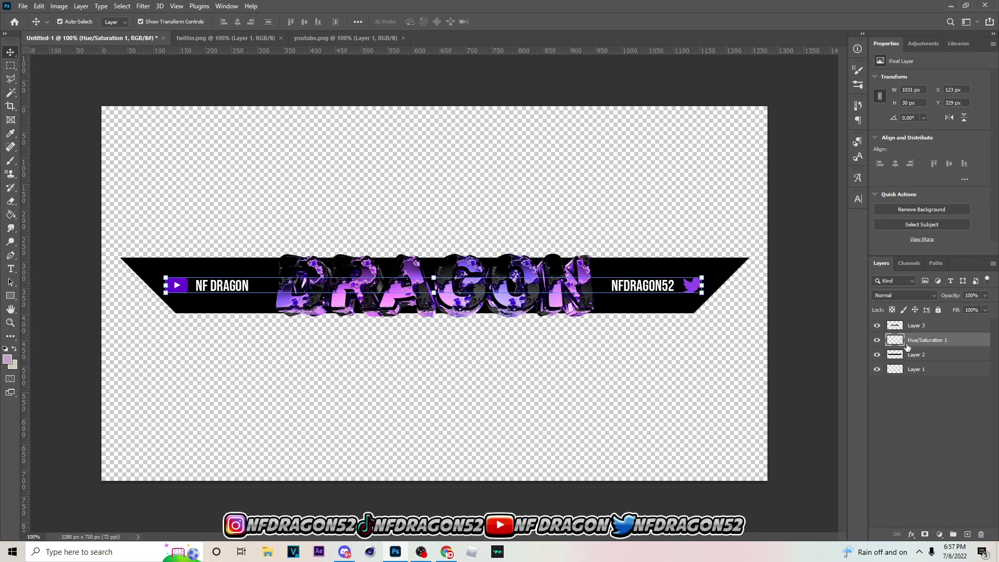
left_click(877, 340)
left_click(877, 341)
left_click(877, 340)
left_click(877, 340)
key("super")
key("super")
- Remove the empty Layer 1, leaving Layer 3, Hue/Saturation 1 and Layer 2
left_click(943, 371)
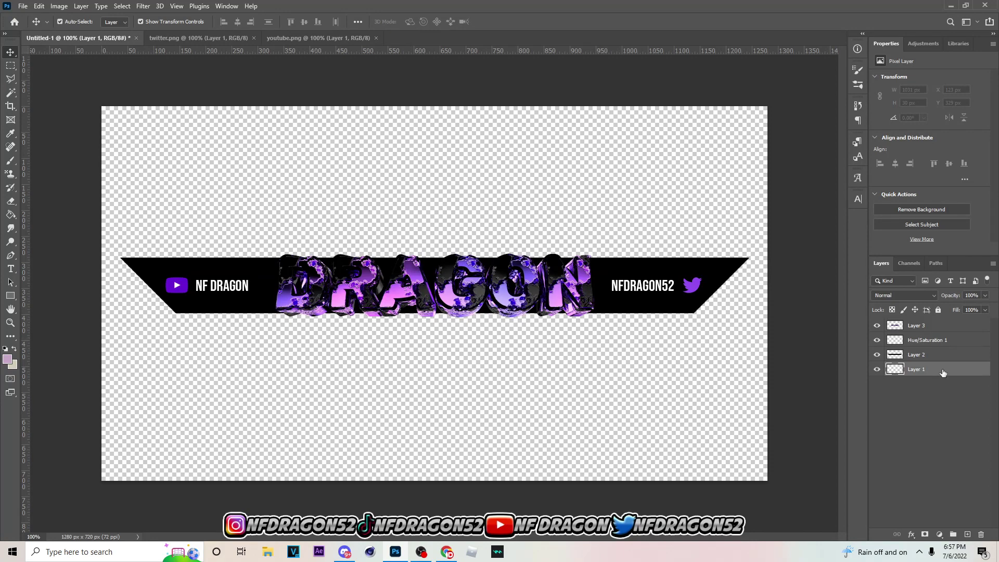
key("ctrl+e")
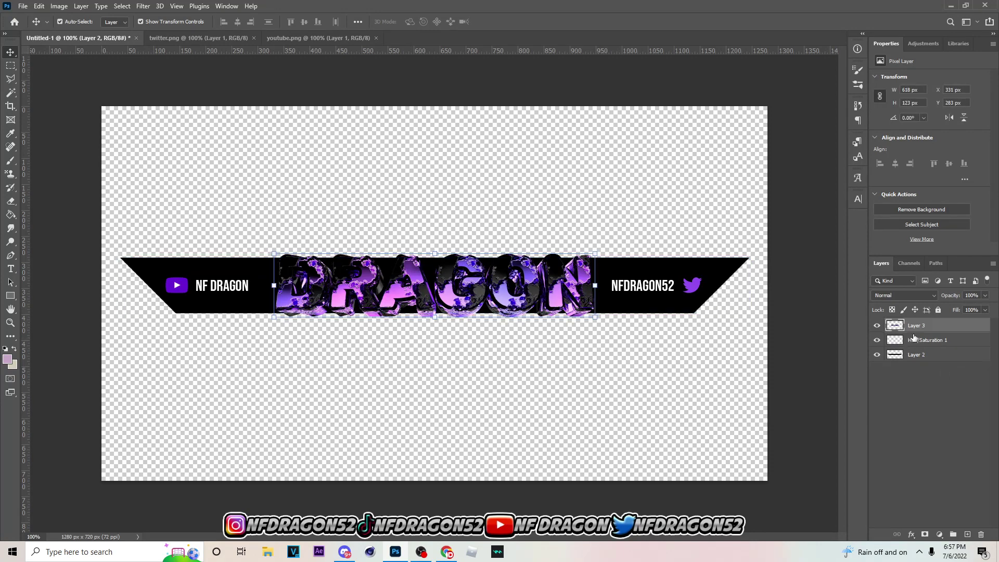
key("ctrl+z")
key("ctrl+shift+z")
key("ctrl+z")
key("ctrl+shift+z")
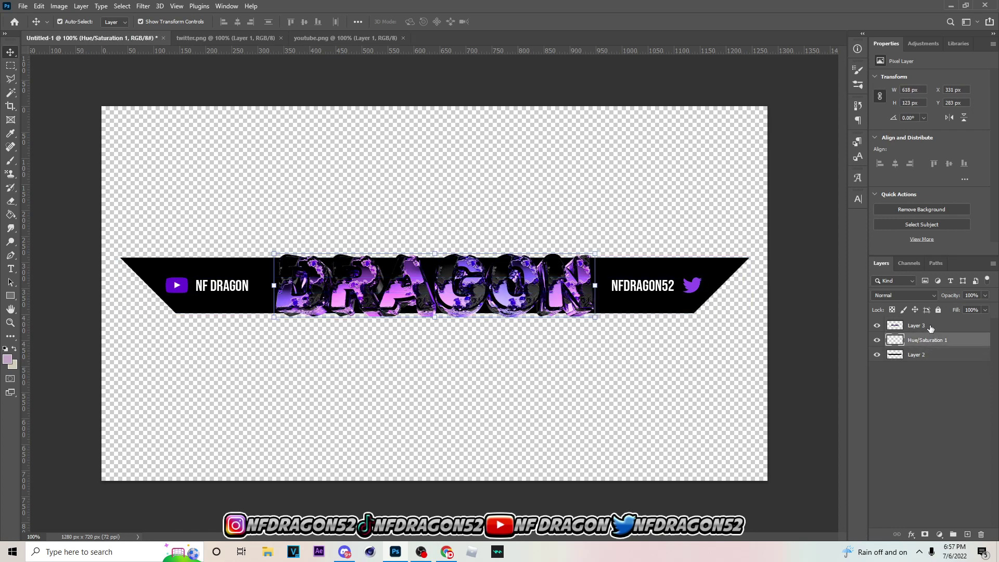
left_click(932, 356)
left_click(670, 352)
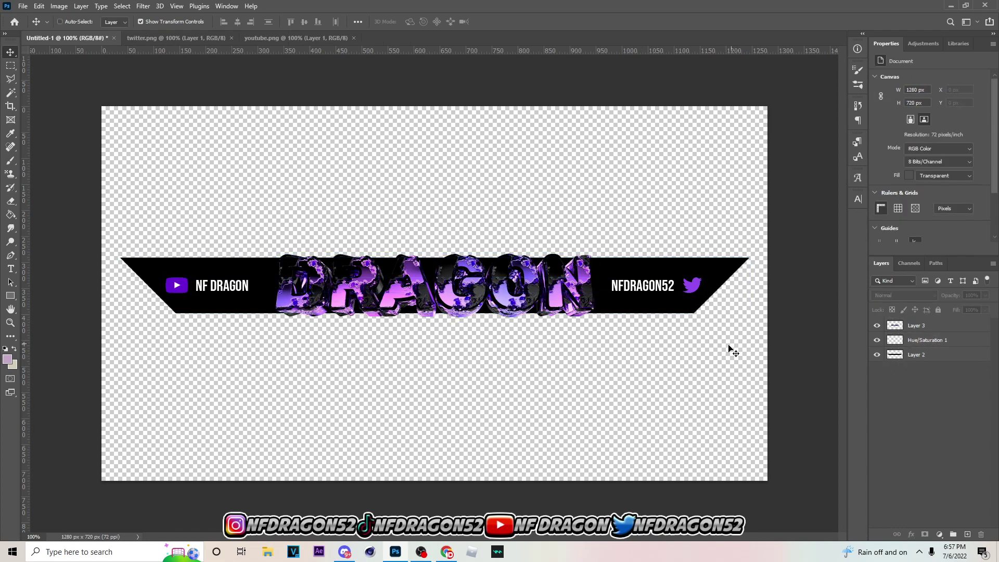
- Save the banner as DragonInx.psd in the Overlays folder, accepting the Photoshop format options
key("ctrl+s")
scroll(349, 292, "down", 4)
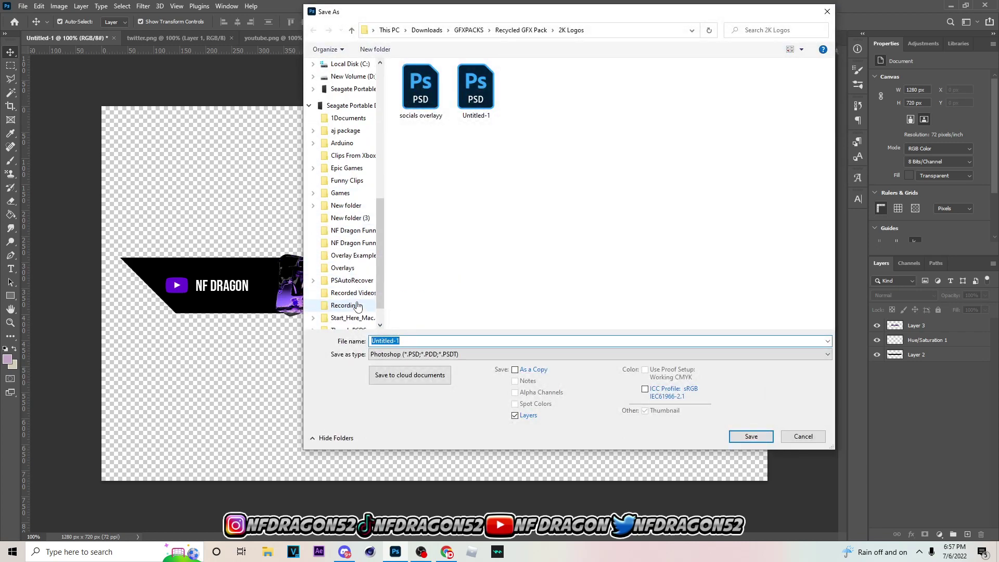
scroll(348, 229, "up", 2)
scroll(344, 158, "up", 1)
scroll(349, 291, "down", 3)
left_click(343, 268)
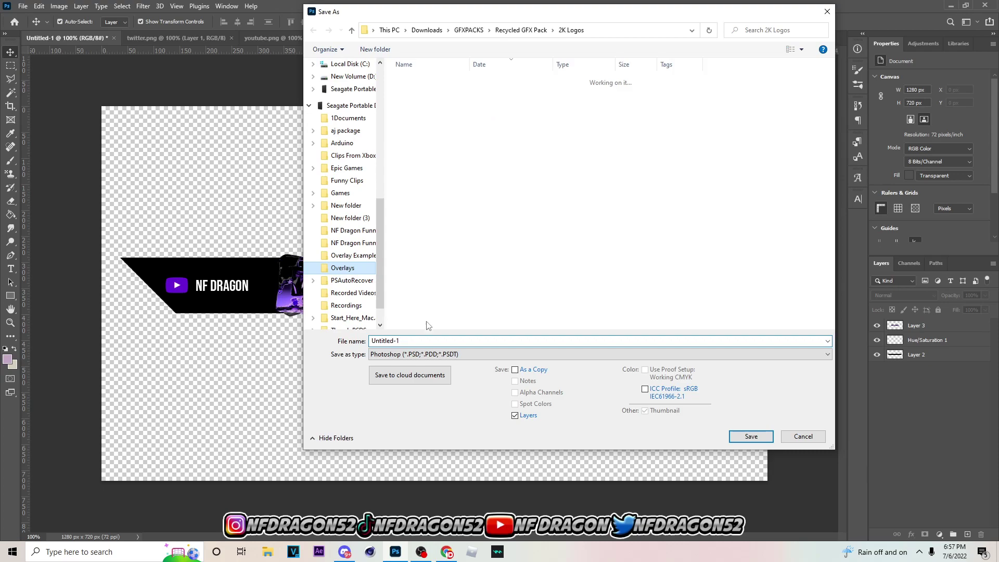
left_click(445, 342)
key("ctrl+a")
type("Drago")
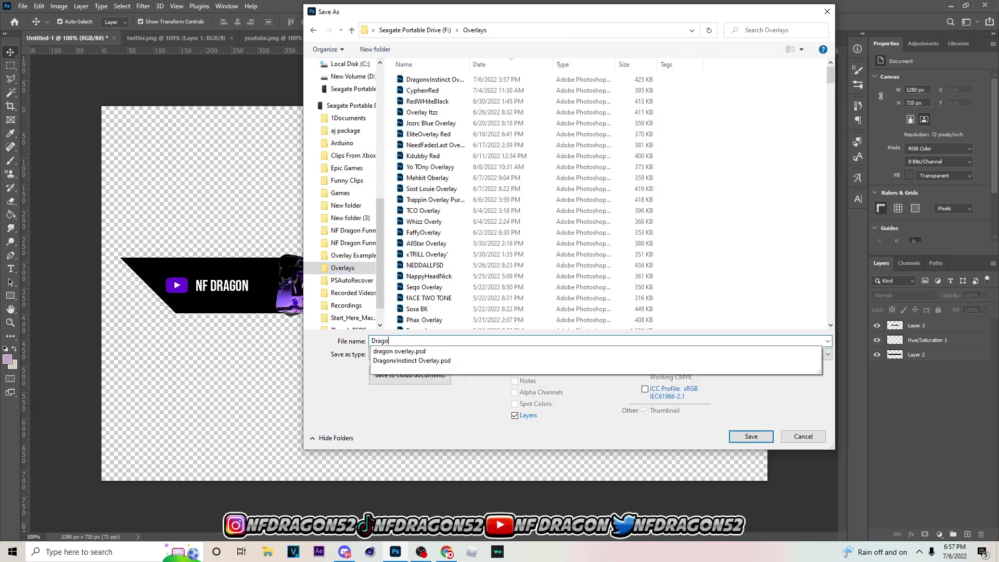
type("nIn")
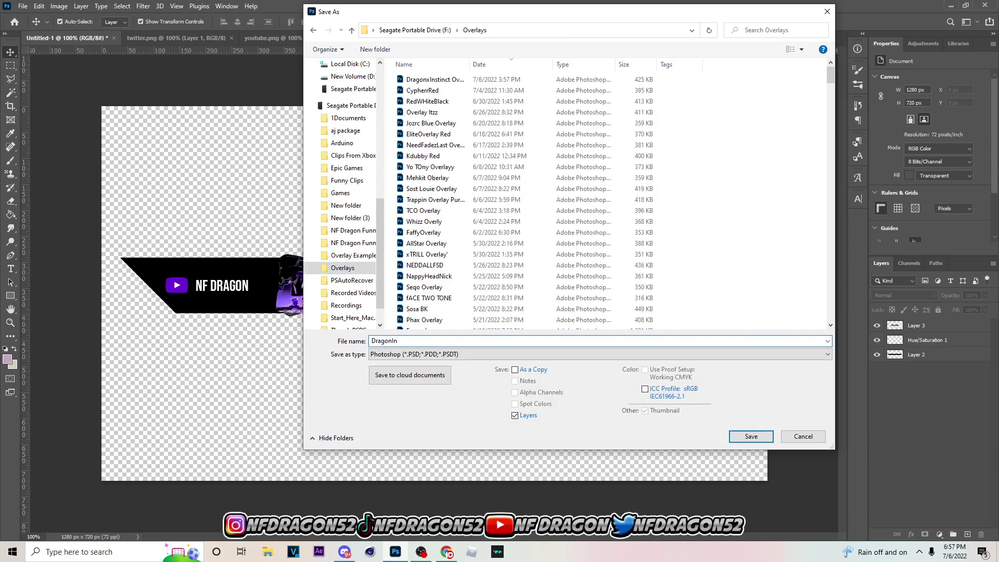
key("Return")
left_click(617, 159)
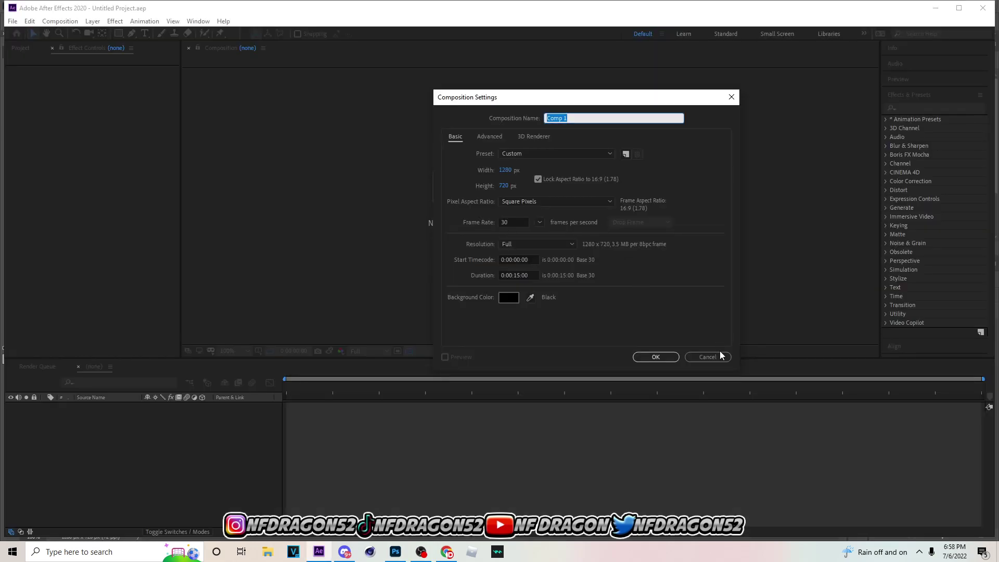
left_click(719, 352)
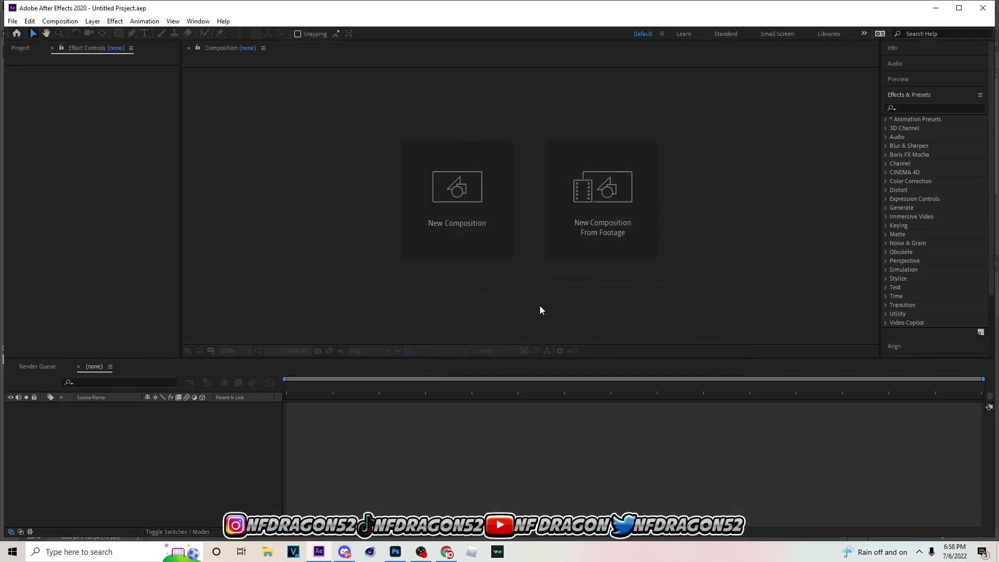
- Create Comp 1 at 1280×720, 30 fps, with a 15-second duration
left_click(502, 221)
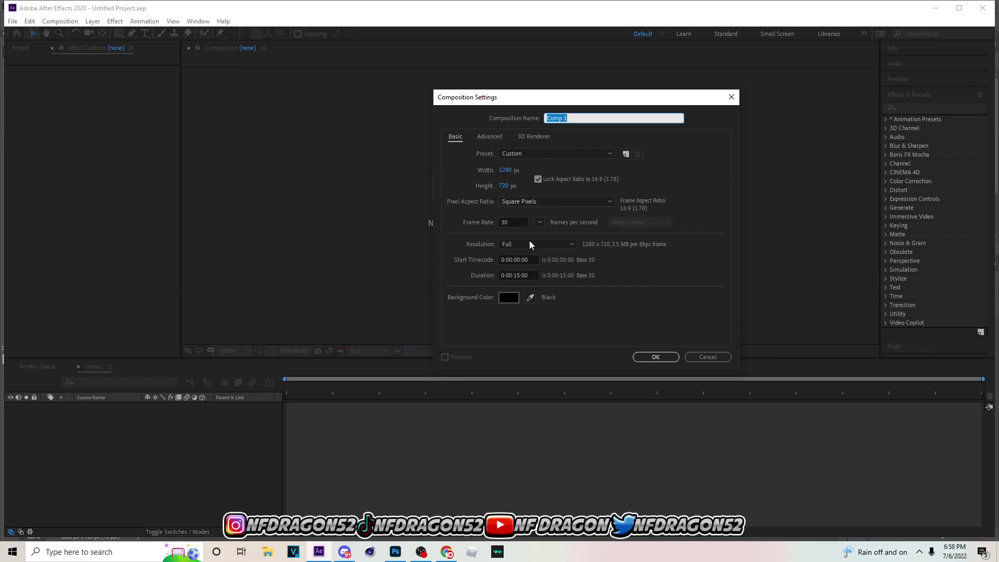
left_click(512, 232)
left_click(508, 222)
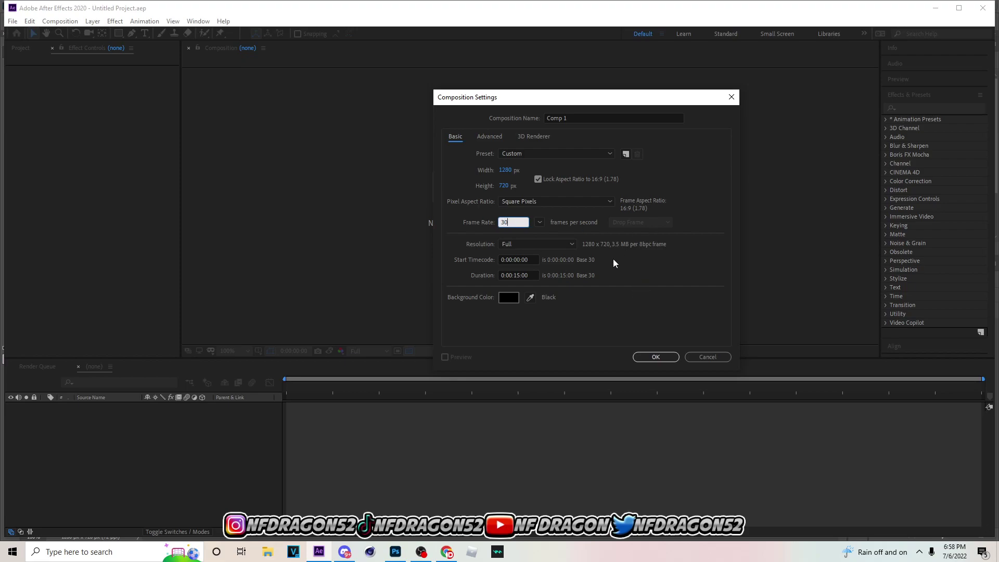
left_click(651, 362)
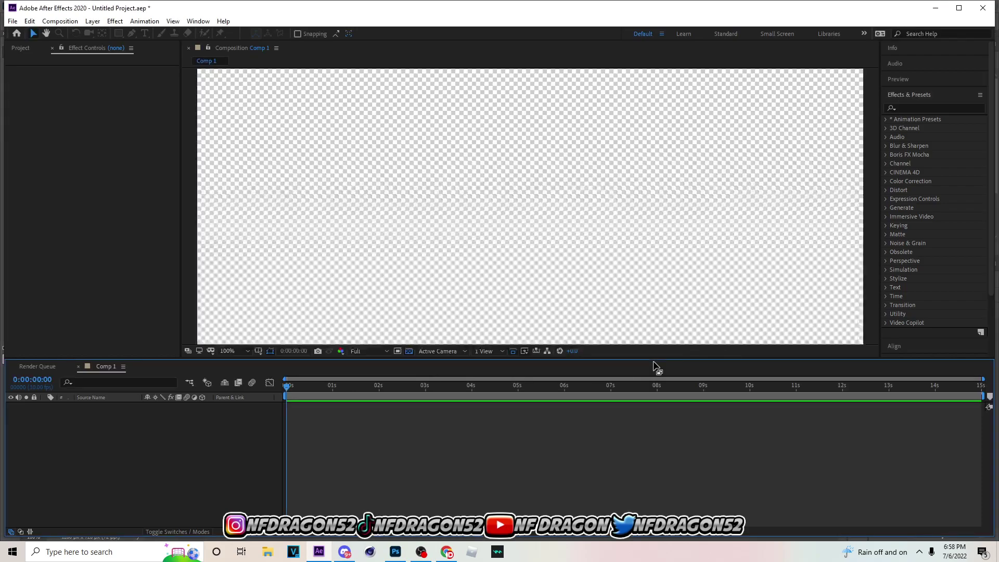
- Toggle the transparency grid background in the composition viewer
left_click(409, 351)
left_click(409, 352)
left_click(409, 351)
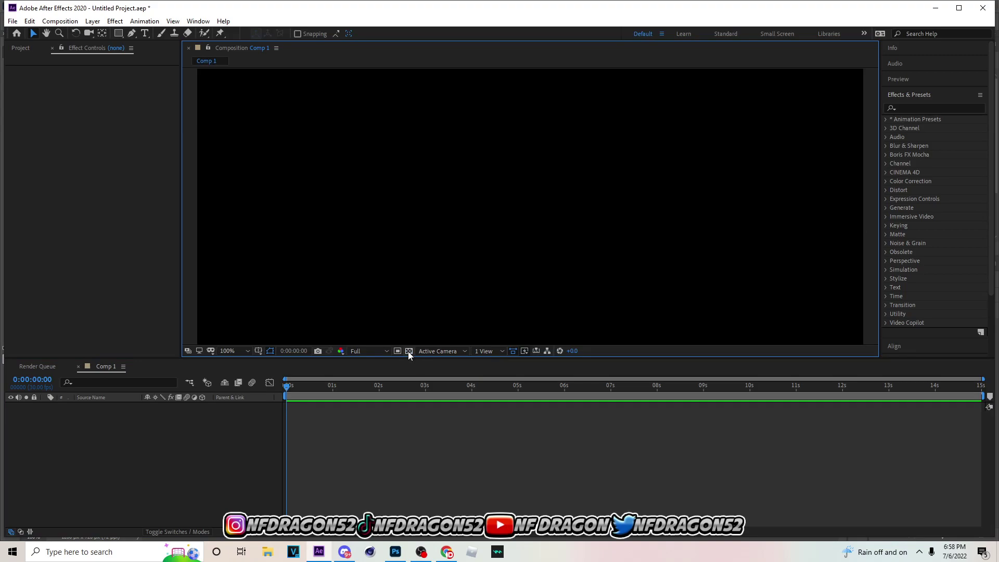
left_click(409, 351)
left_click(409, 352)
left_click(409, 351)
left_click(409, 351)
left_click(409, 351)
left_click(409, 351)
left_click(409, 351)
left_click(409, 351)
left_click(409, 352)
left_click(409, 352)
left_click(409, 351)
- Import DragonInx.psd from the Overlays folder as a composition
key("alt+f")
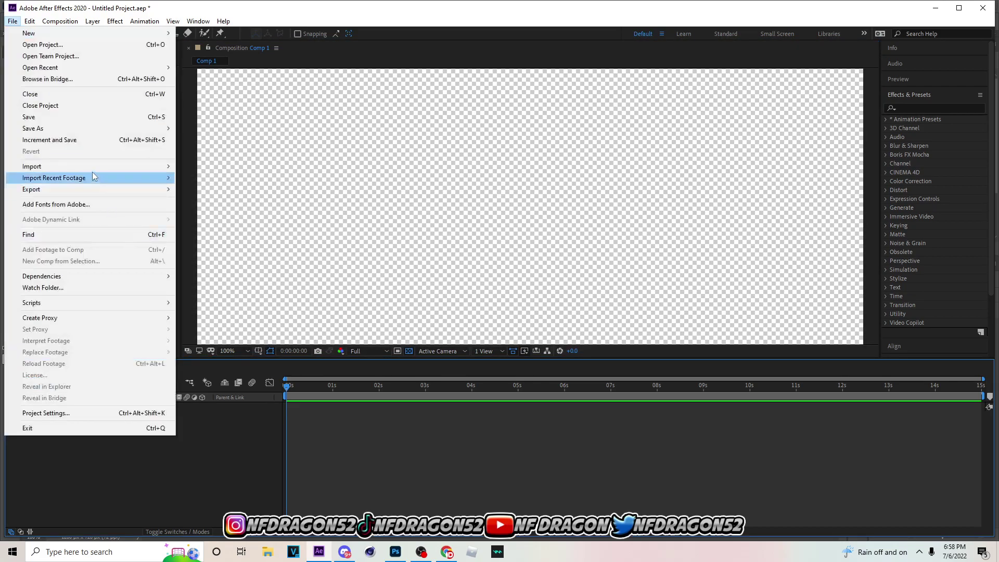
mouse_move(94, 168)
left_click(311, 168)
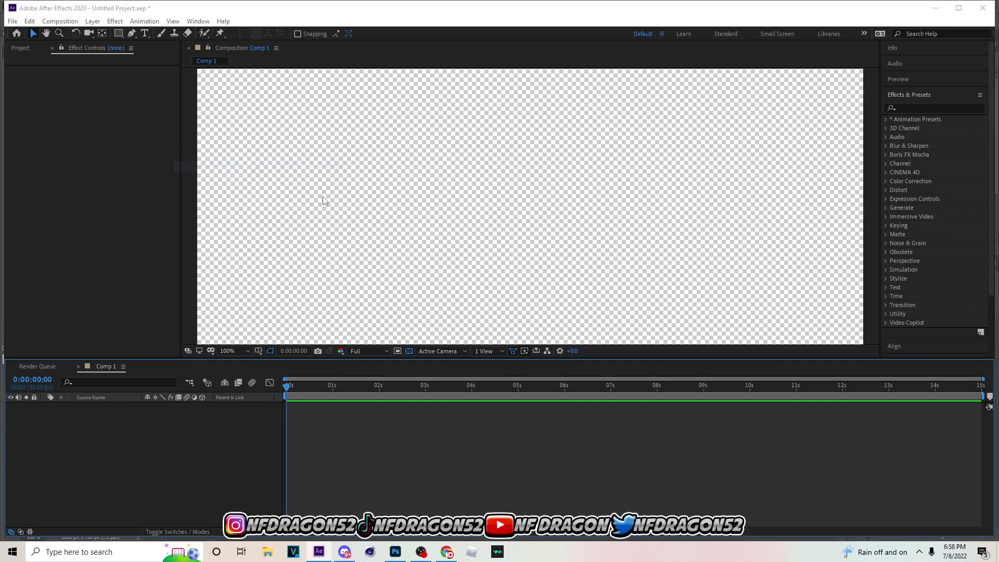
left_click(57, 186)
left_click(52, 224)
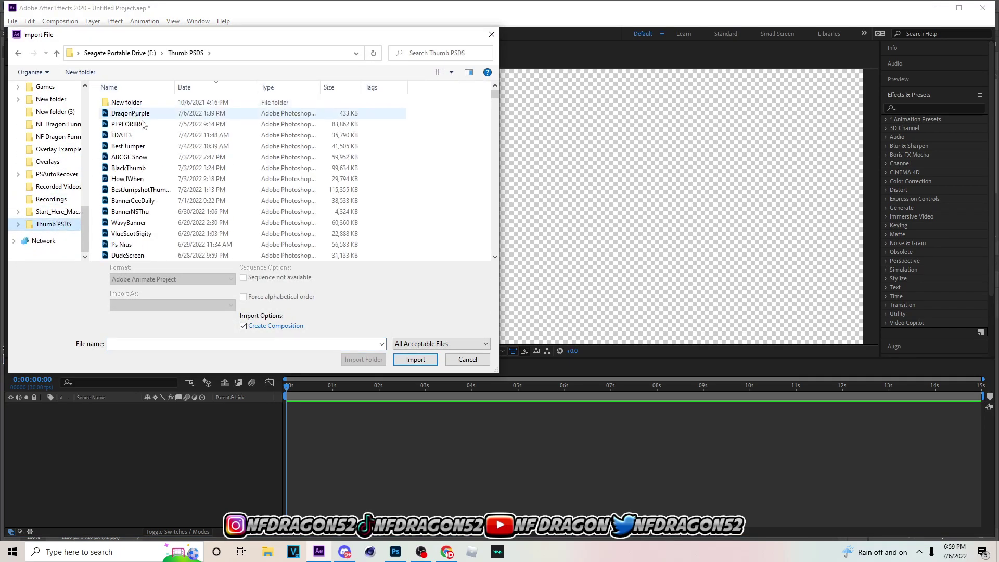
left_click(47, 162)
left_click(124, 102)
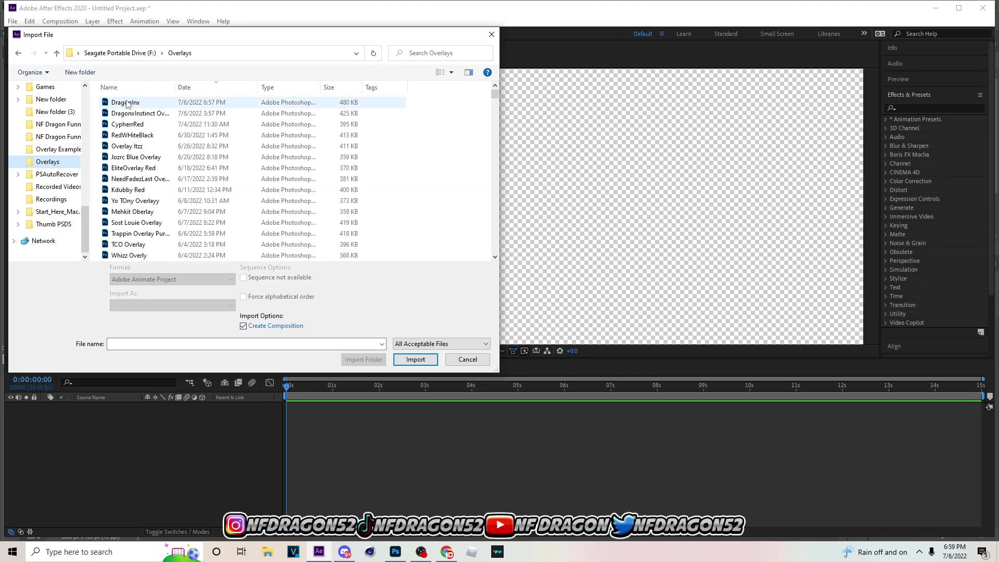
left_click(415, 359)
left_click(515, 337)
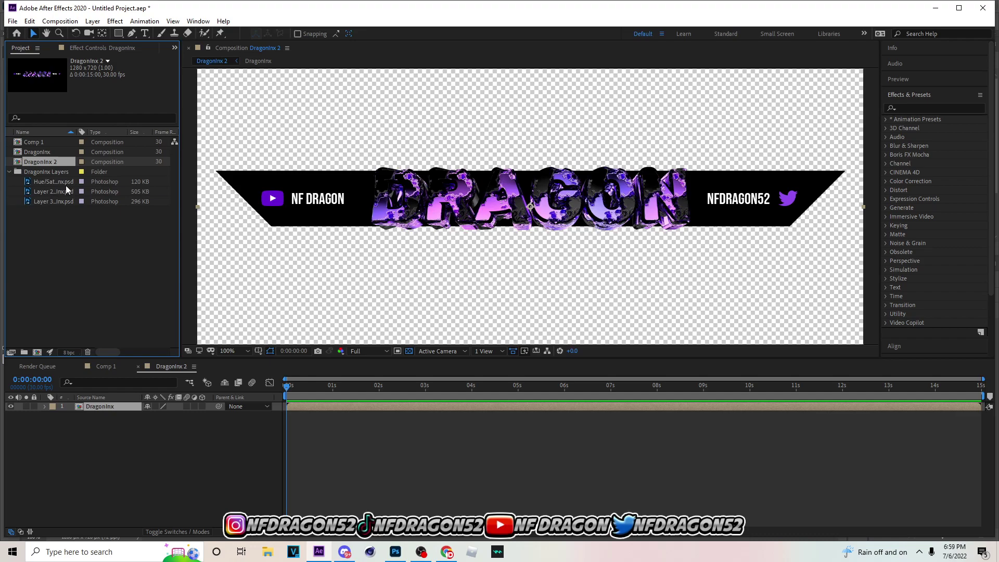
- Place the three PSD layers in the timeline and delete the DragonInx comp layer
left_click(66, 183)
left_click(73, 201, "shift")
left_click_drag(70, 196, 109, 405)
left_click(112, 406)
key("Delete")
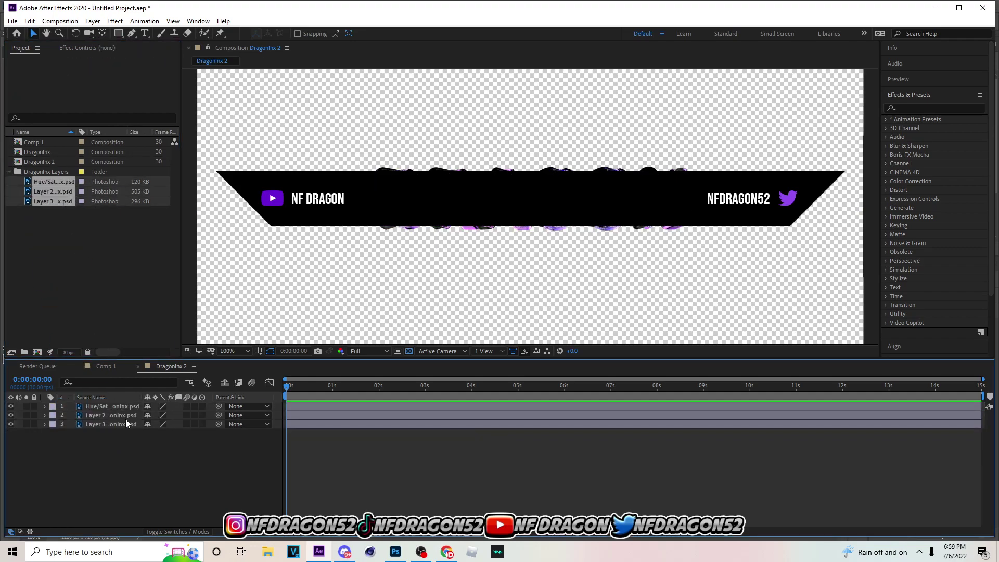
- Move Layer 3 above Layer 2 in the layer stack
left_click(126, 419)
left_click(124, 424)
left_click(114, 408)
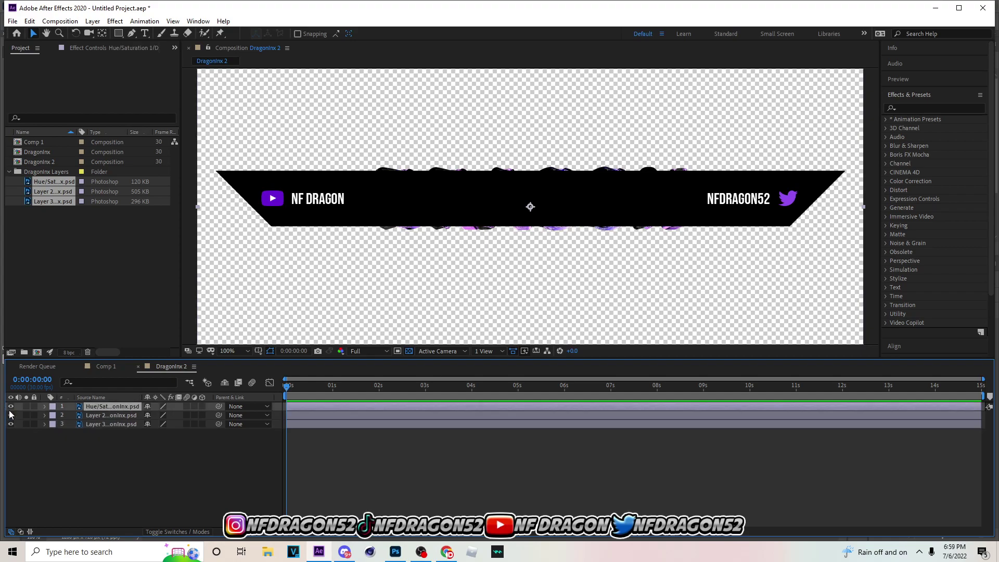
left_click(11, 415)
left_click(10, 415)
left_click(112, 424)
left_click_drag(112, 424, 132, 413)
- Duplicate both DRAGON layers, Layer 2 and Layer 3
left_click(127, 423)
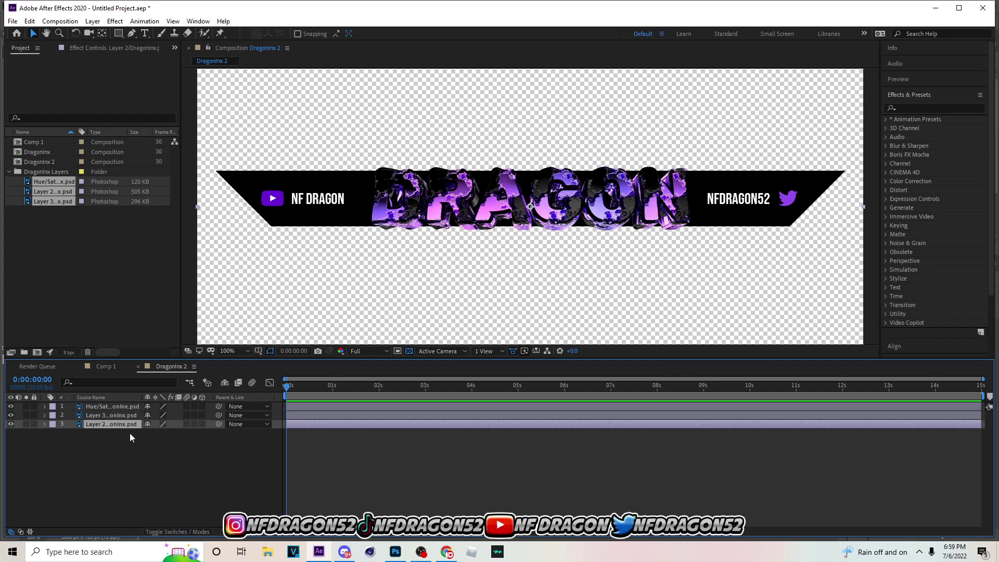
left_click(123, 415, "ctrl")
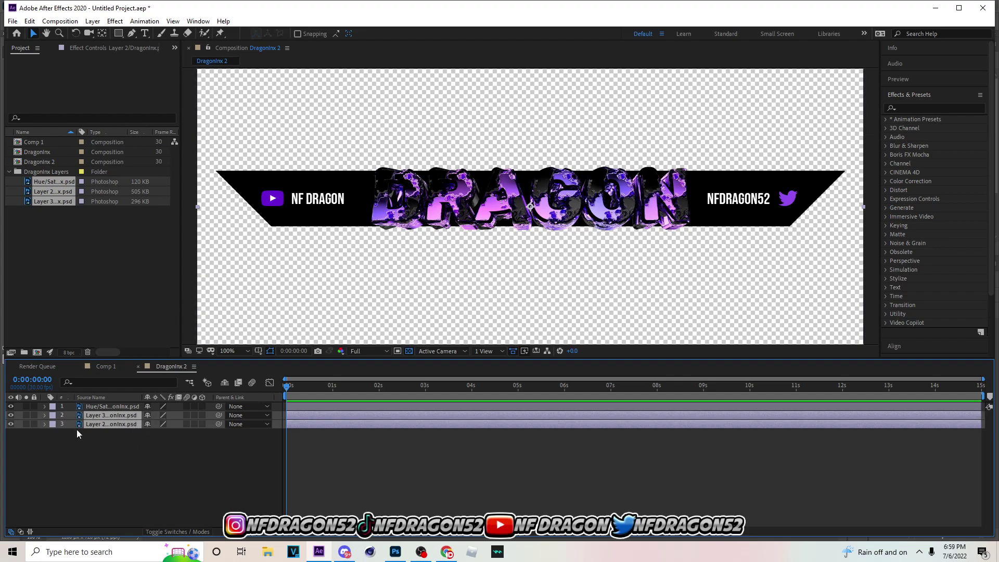
key("ctrl+d")
- Auto-trace the Layer 2 and Layer 3 copies into masks
left_click(128, 442)
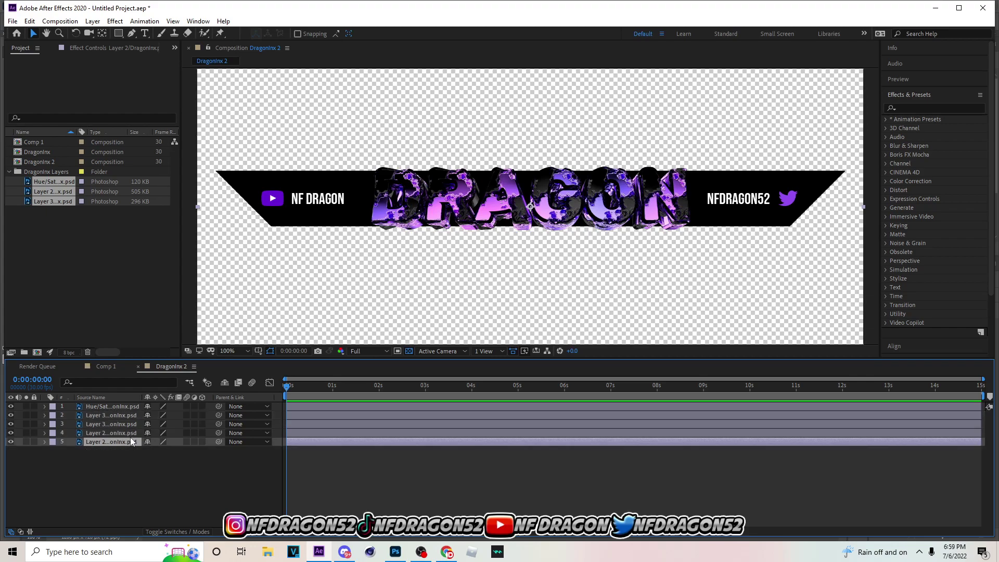
left_click(127, 424, "ctrl")
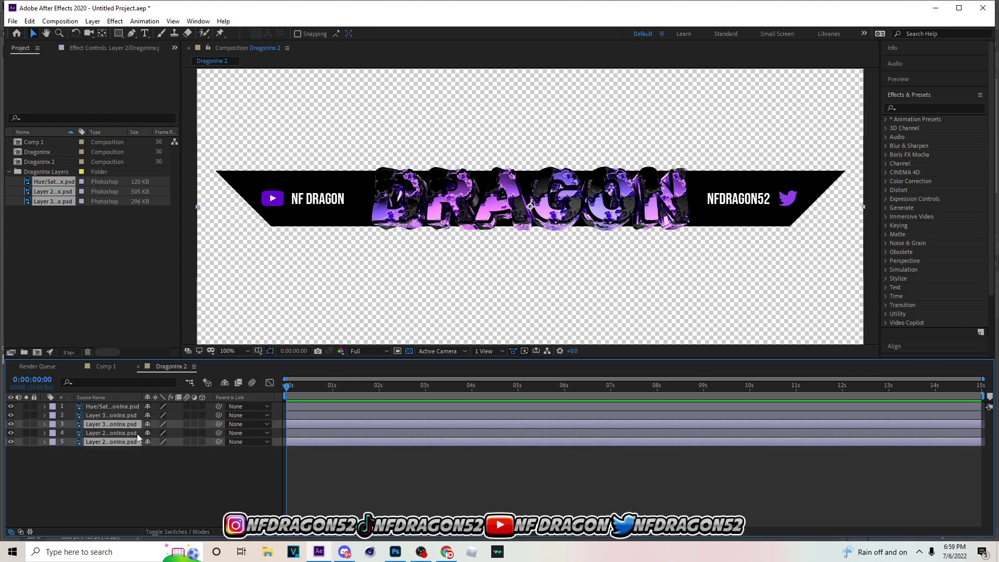
left_click(93, 22)
left_click(184, 352)
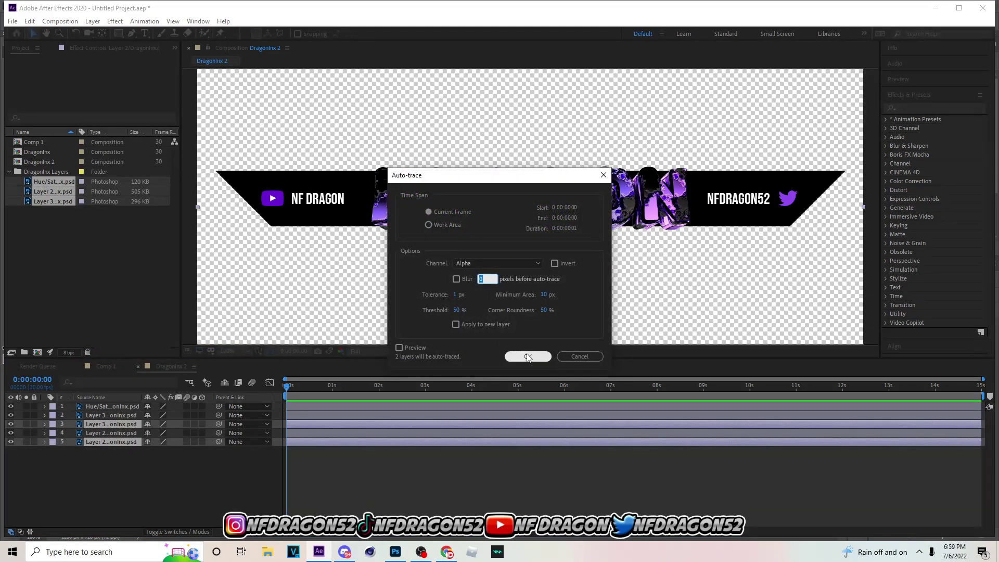
left_click(528, 357)
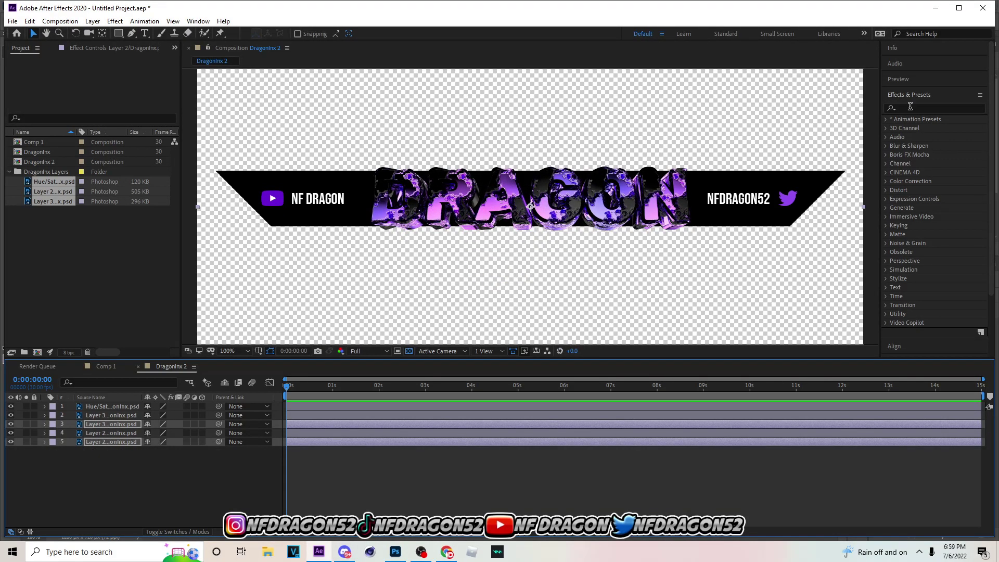
- Apply the Saber effect to Layer 3
left_click(921, 107)
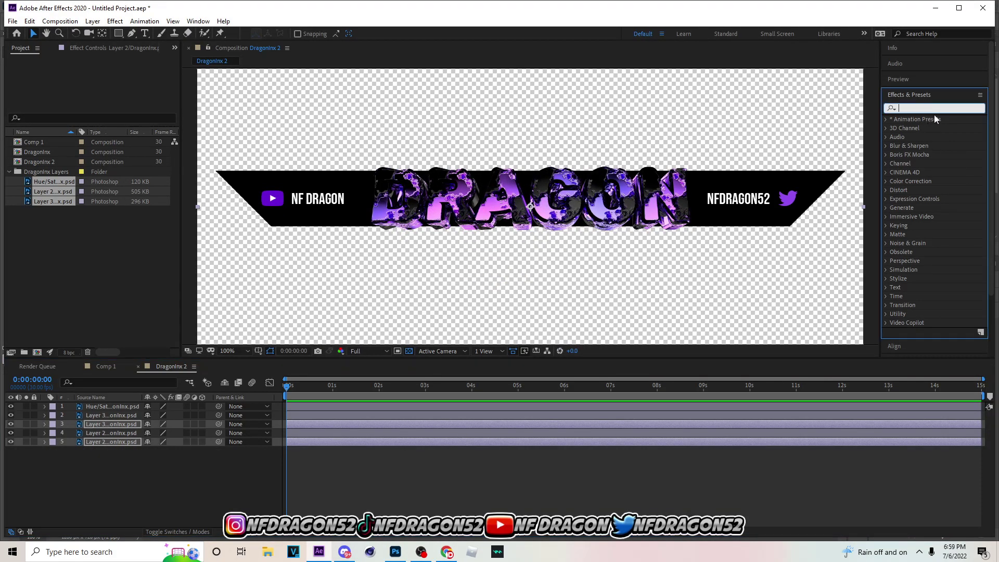
type("saber")
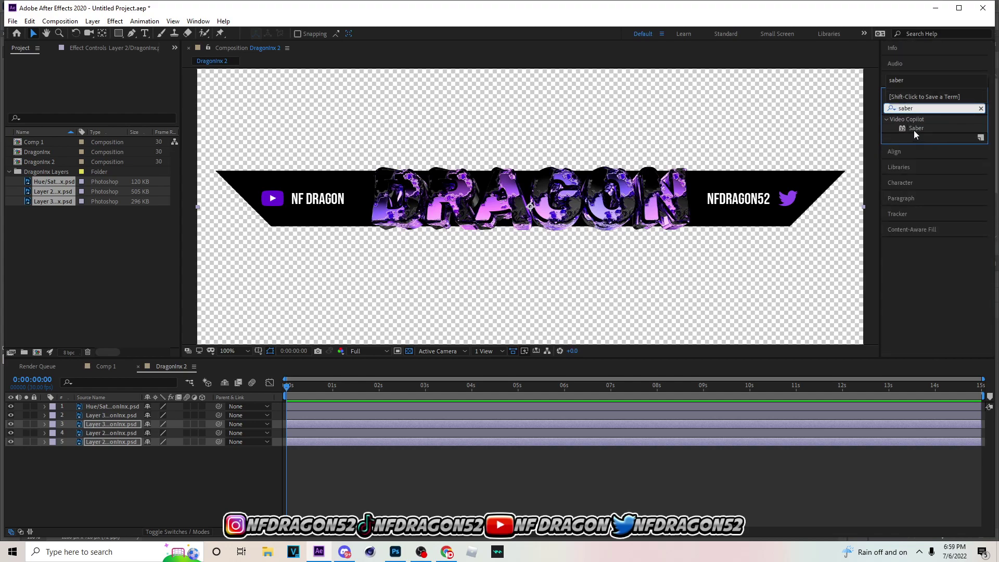
left_click(914, 130)
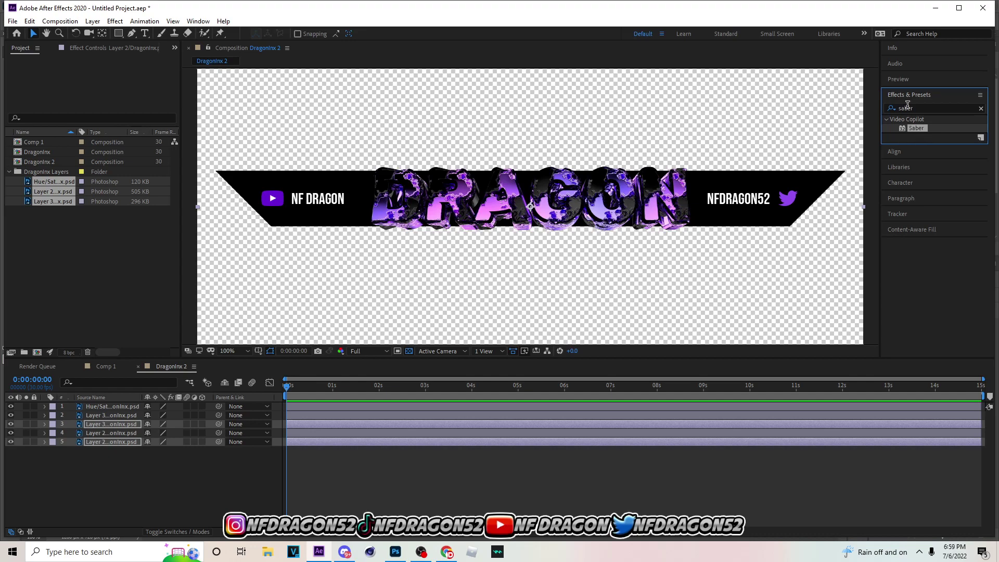
left_click_drag(925, 129, 309, 424)
- Set Saber's composite to Transparent and its core type to Layer Masks
left_click(19, 193)
left_click(132, 282)
left_click(135, 304)
left_click(19, 158)
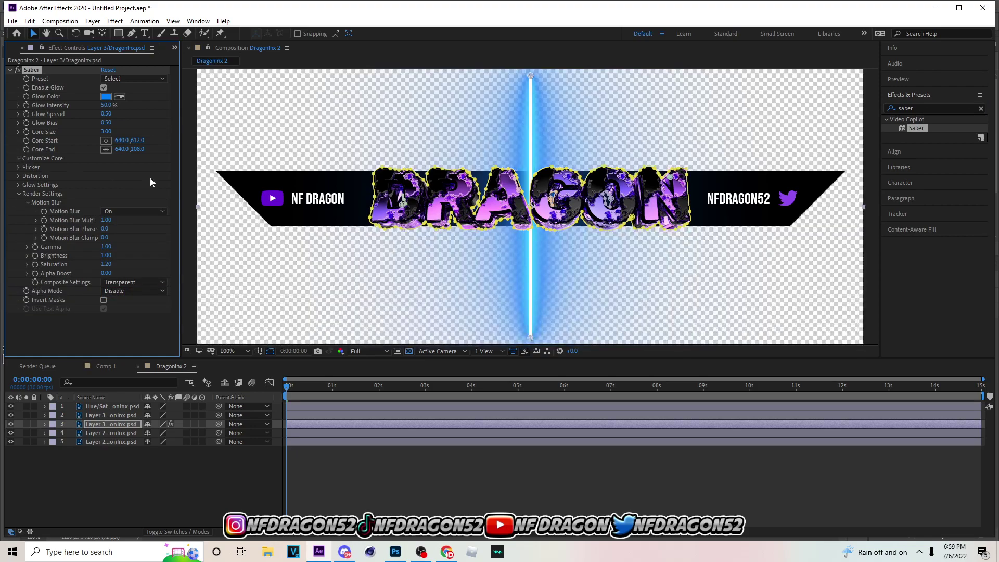
left_click(125, 167)
left_click(122, 186)
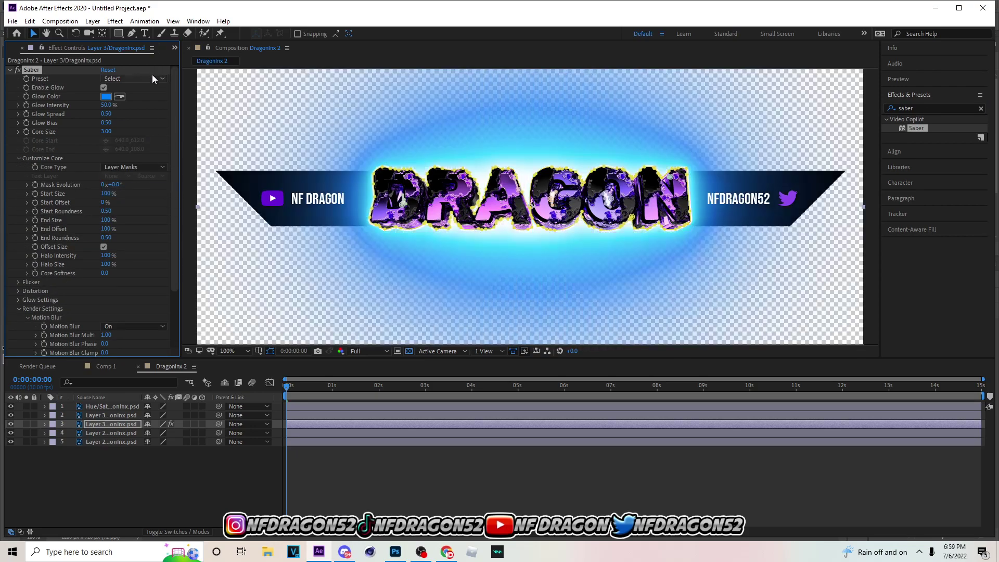
left_click(152, 74)
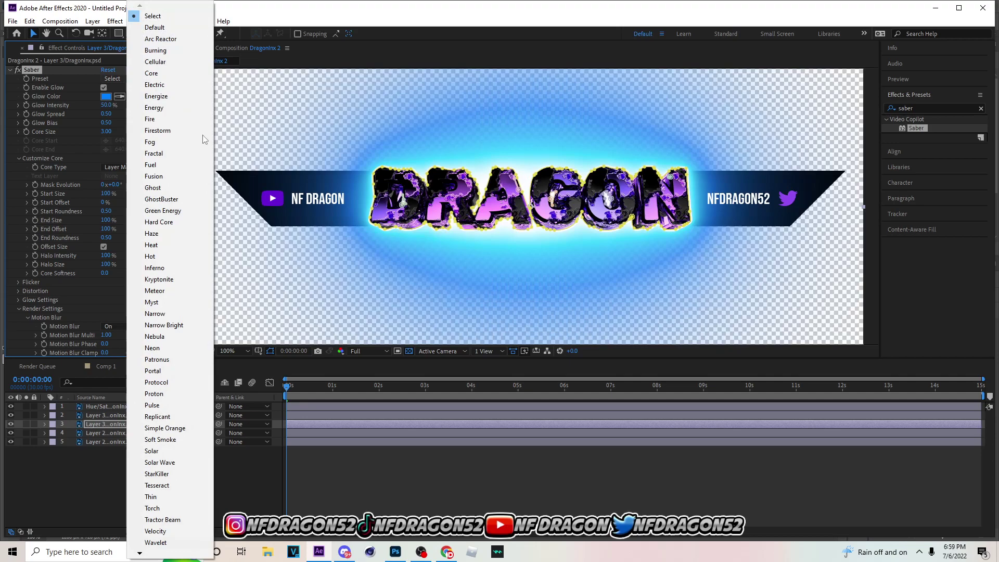
- Apply the Patronus Saber preset and sample purple from the DRAGON text as glow colour
left_click(164, 364)
left_click(268, 496)
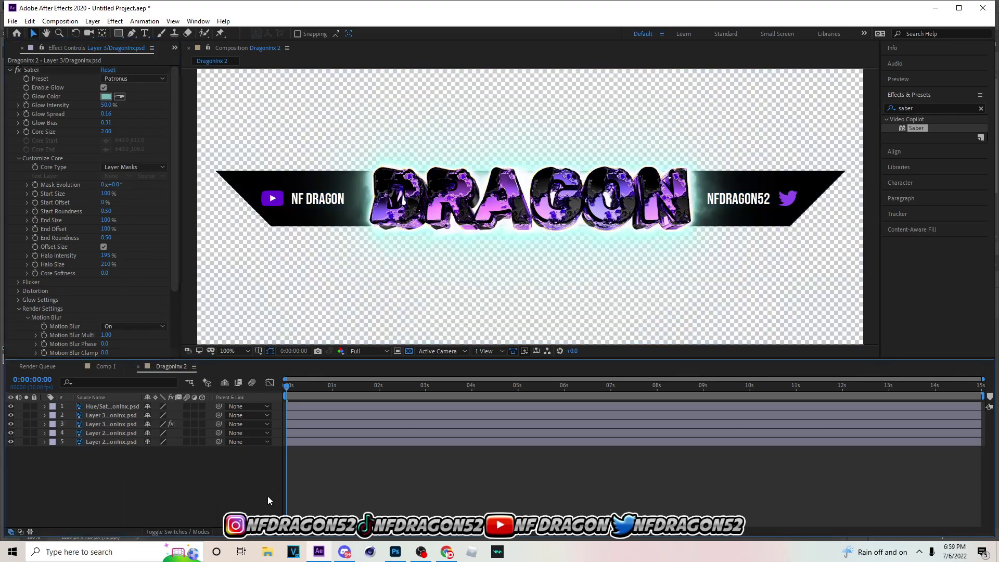
left_click(32, 69)
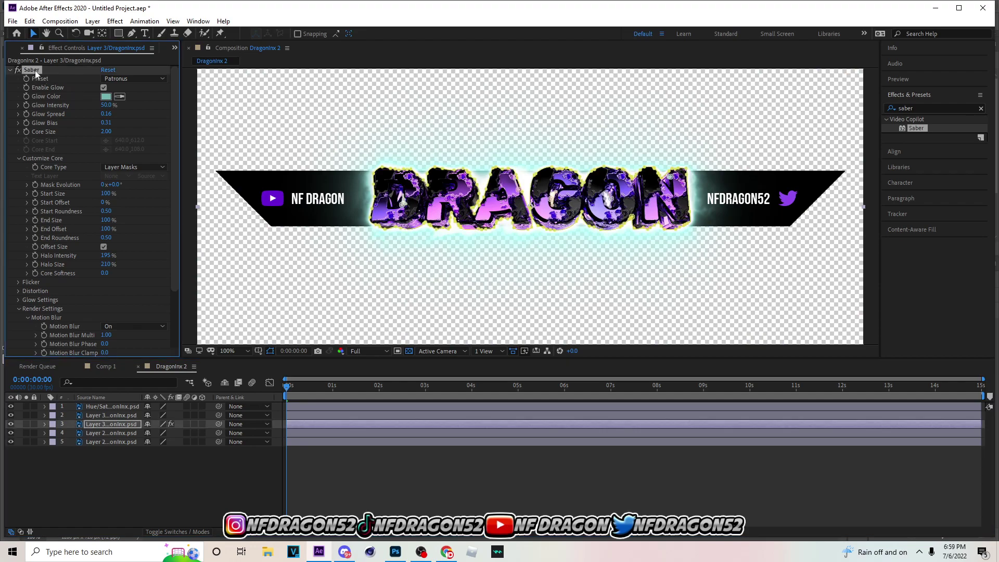
left_click(123, 97)
left_click(382, 217)
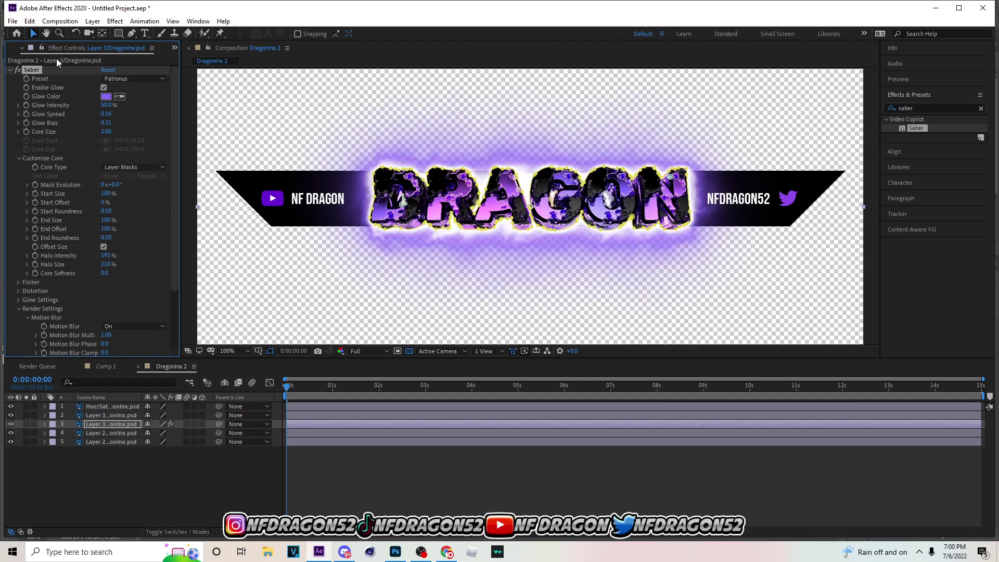
- Copy the purple Saber and add a new default Saber to the layer 5 copy
right_click(37, 74)
left_click(65, 110)
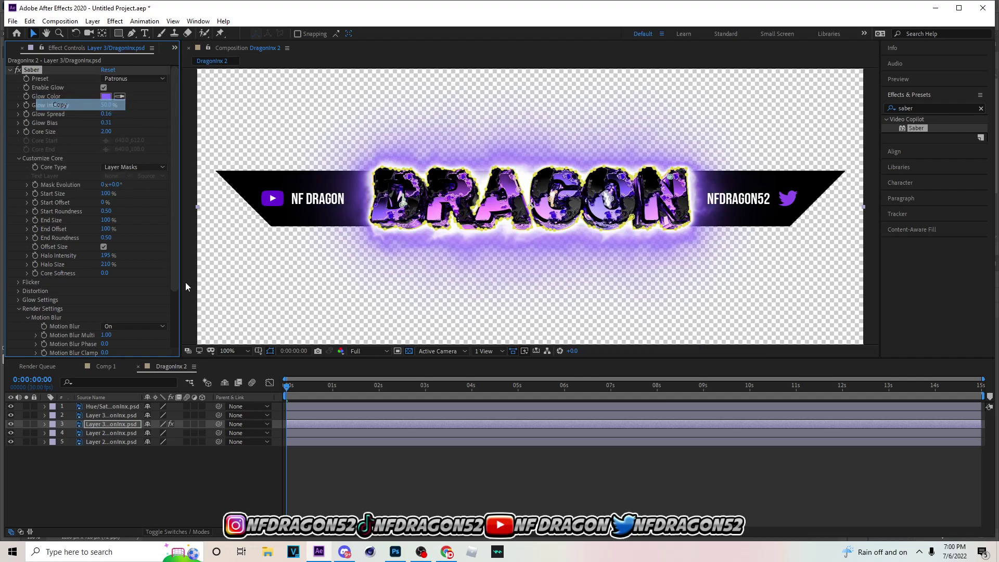
left_click(120, 442)
left_click(93, 21)
mouse_move(115, 21)
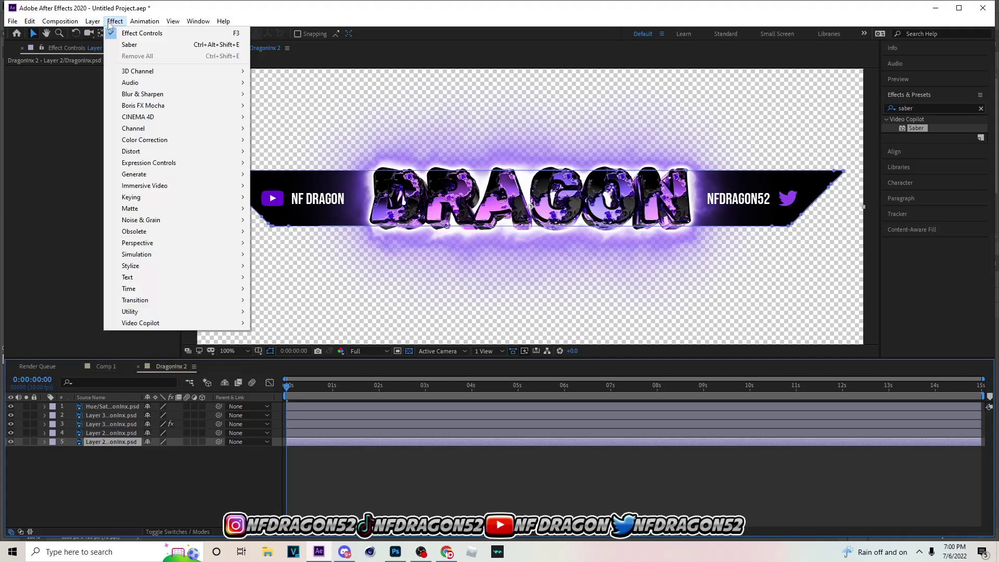
left_click(129, 45)
right_click(33, 70)
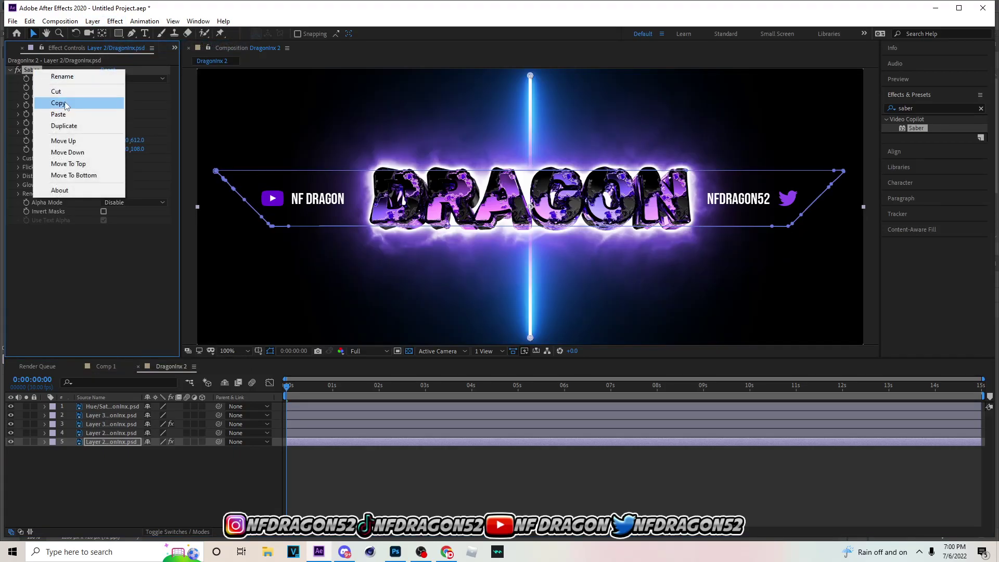